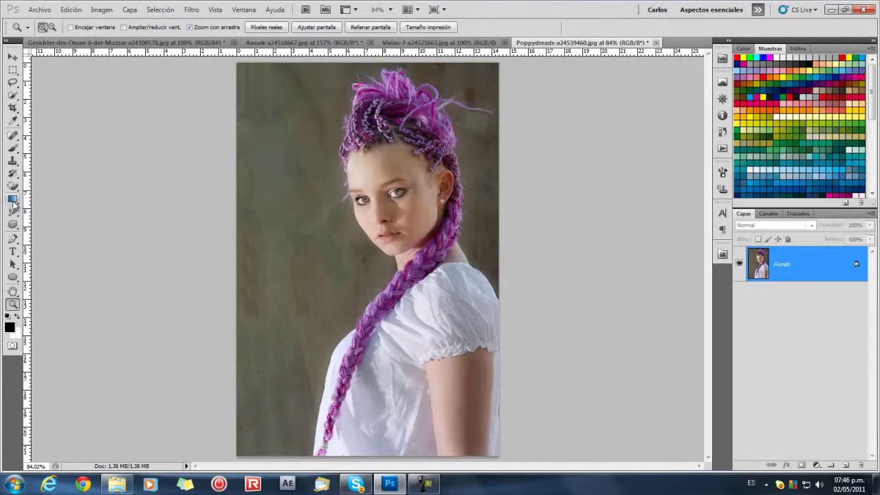
# Activate the History Brush (Pincel de historia) for the portrait with the purple braid
pyautogui.moveTo(13, 200); pyautogui.dragTo(41, 209)
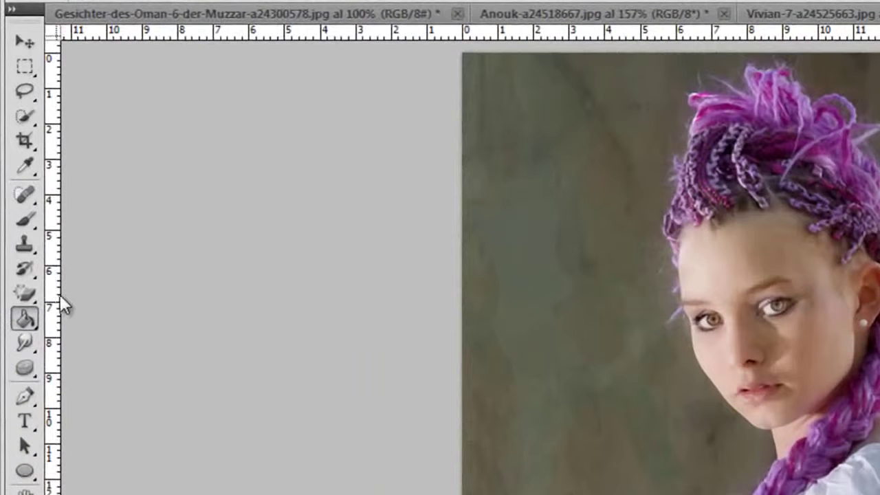
pyautogui.click(27, 270)
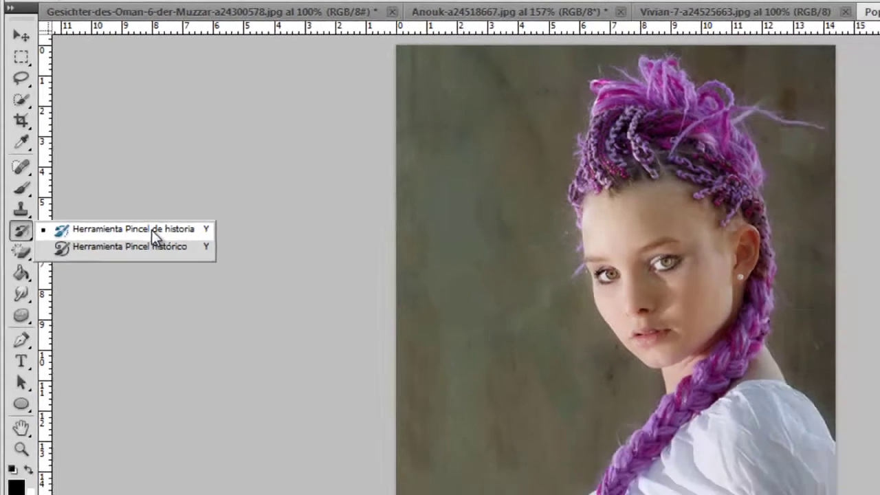
pyautogui.click(177, 267)
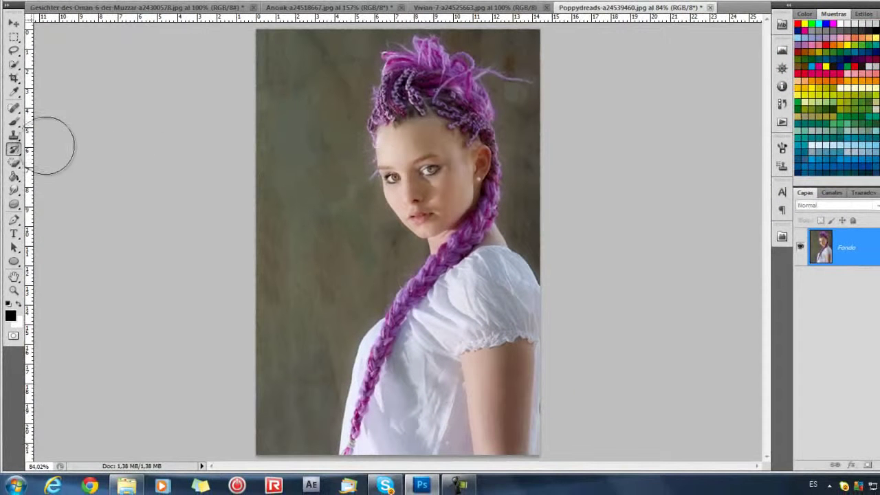
# Paint three thick black Brush strokes across the background, face and braid of the portrait
pyautogui.click(15, 122)
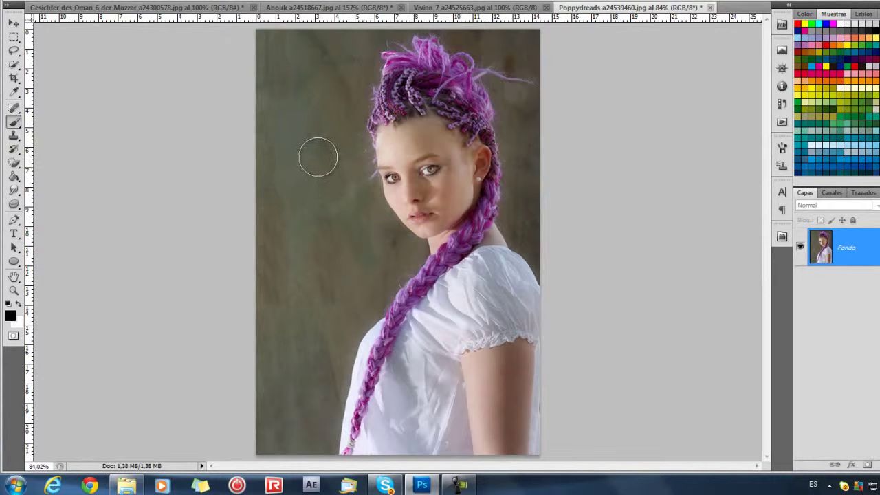
pyautogui.moveTo(318, 157); pyautogui.dragTo(326, 222)
pyautogui.moveTo(369, 132); pyautogui.dragTo(410, 305)
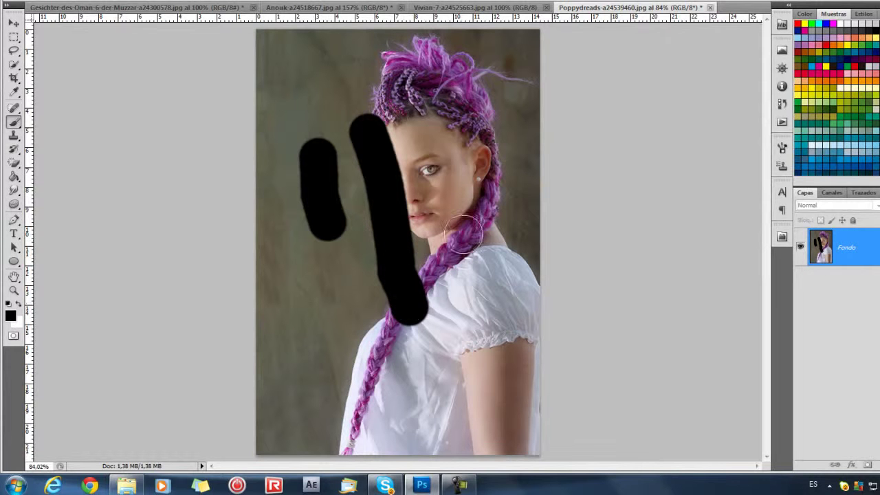
pyautogui.moveTo(447, 173); pyautogui.dragTo(464, 235)
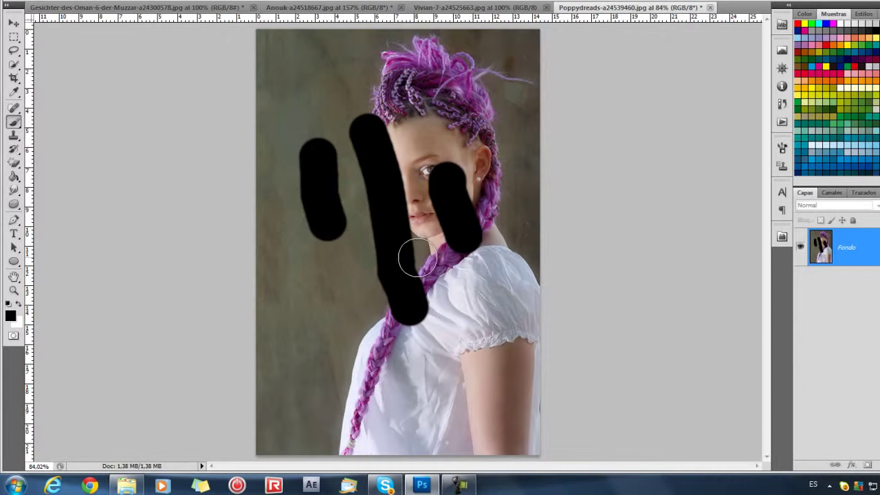
# Restore the photo beneath the three black strokes with the History Brush
pyautogui.click(13, 150)
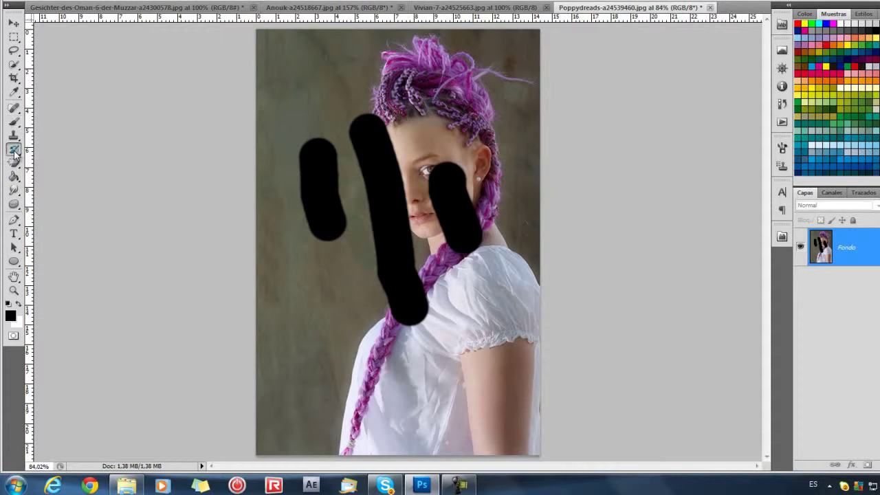
pyautogui.moveTo(303, 223)
pyautogui.mouseDown()
pyautogui.moveTo(295, 157)
pyautogui.moveTo(357, 138)
pyautogui.moveTo(395, 137)
pyautogui.moveTo(454, 199)
pyautogui.mouseUp()
pyautogui.moveTo(224, 208)
pyautogui.mouseDown()
pyautogui.moveTo(538, 211)
pyautogui.moveTo(309, 250)
pyautogui.moveTo(344, 314)
pyautogui.mouseUp()
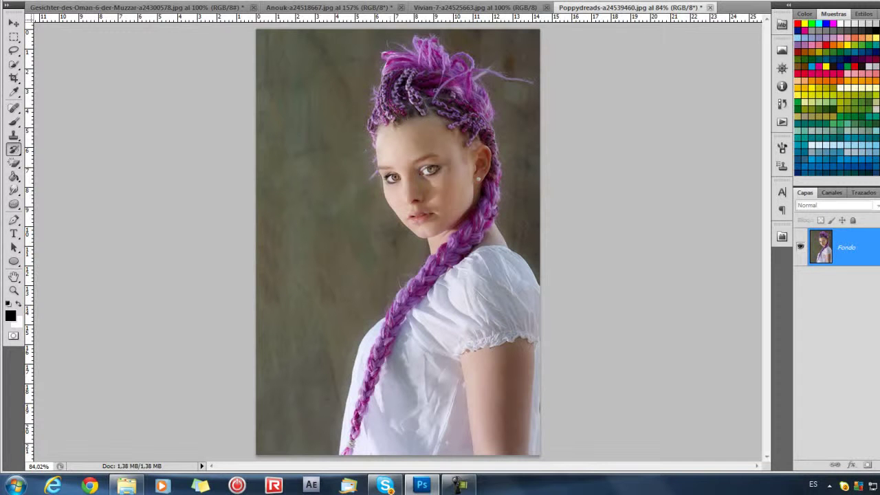
# Try a Hue/Saturation adjustment with the hue at +67 on the whole portrait and undo it
pyautogui.click(109, 0)
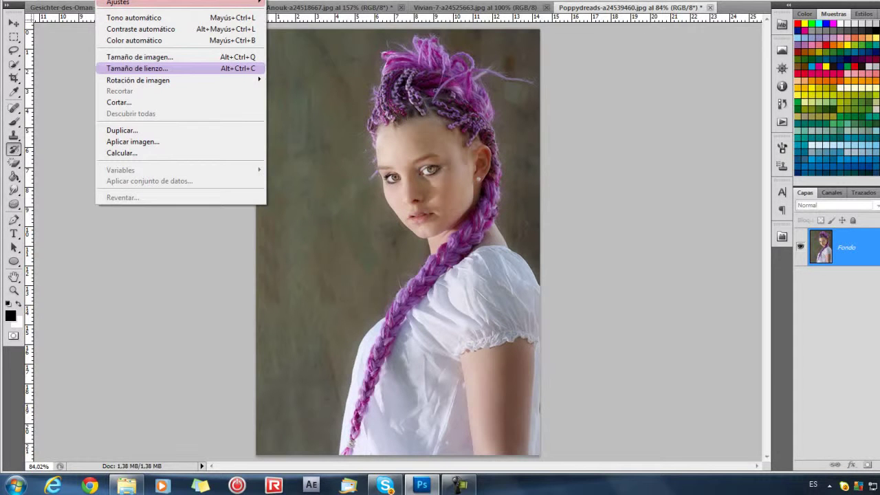
pyautogui.moveTo(118, 0)
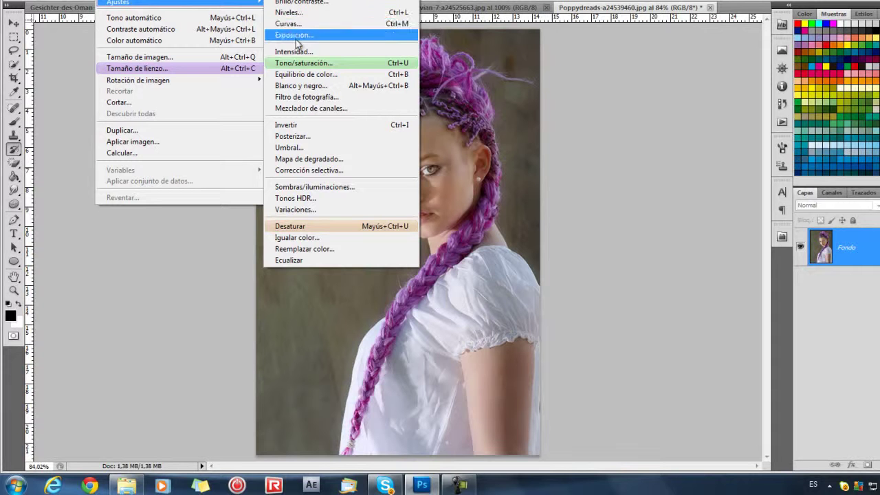
pyautogui.click(305, 61)
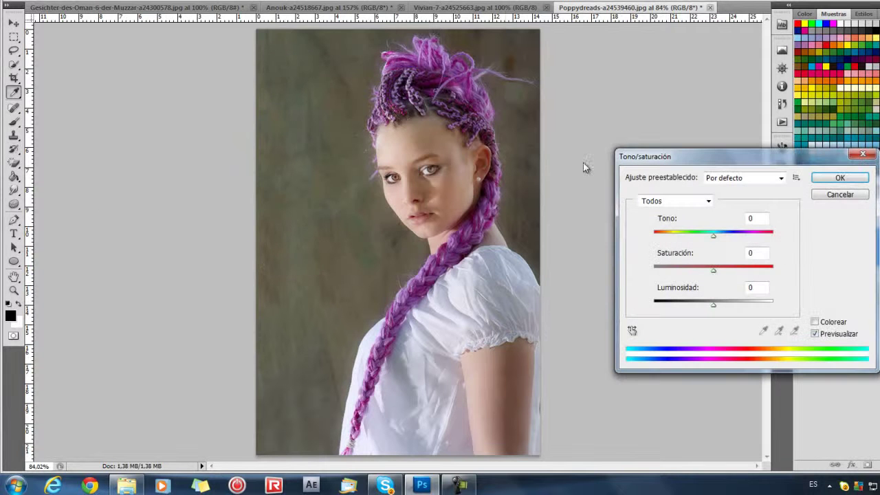
pyautogui.moveTo(717, 242); pyautogui.dragTo(748, 253)
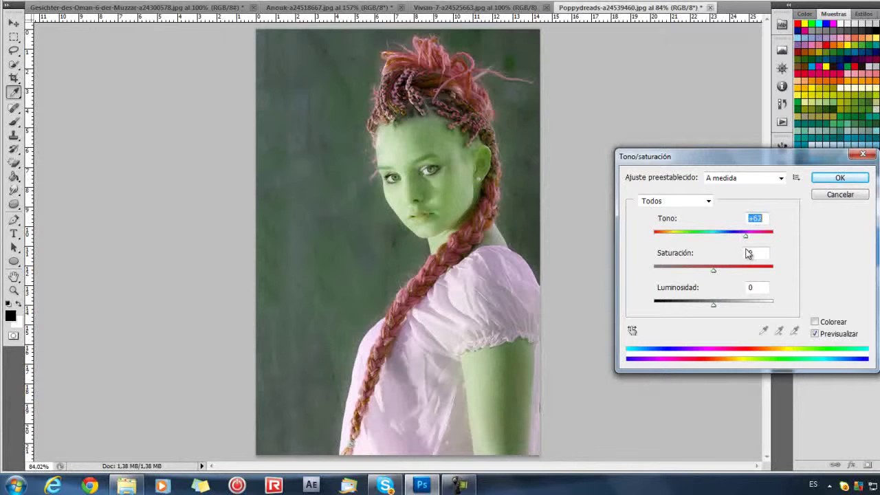
pyautogui.click(850, 184)
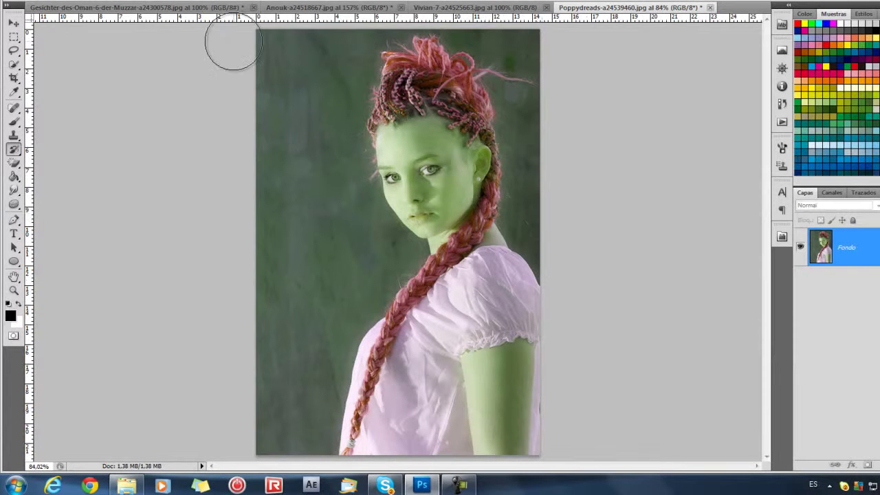
pyautogui.hotkey('ctrl', 'z')
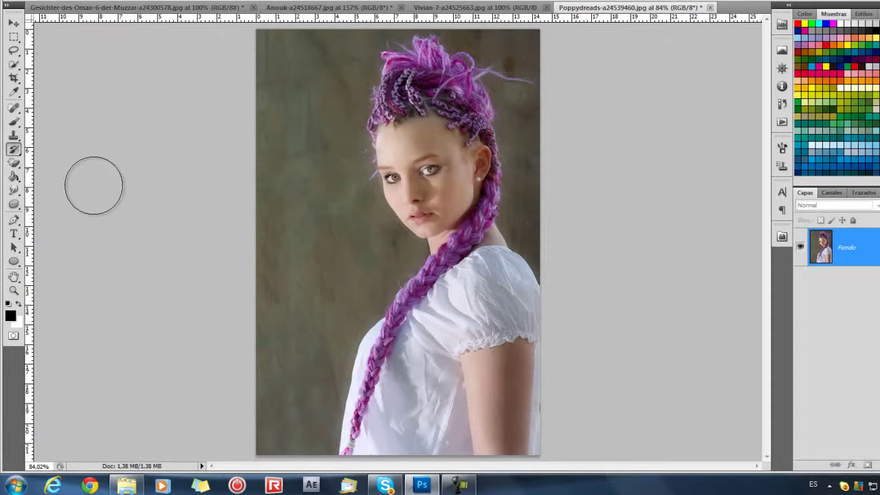
# Paint over the forehead and the cheek near the ear with the Art History Brush (Pincel histórico) for a painterly look
pyautogui.rightClick(16, 152)
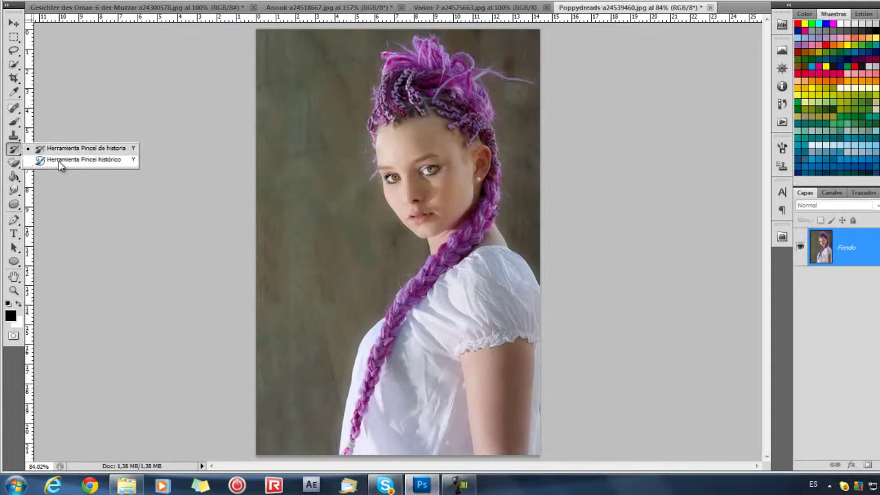
pyautogui.click(59, 165)
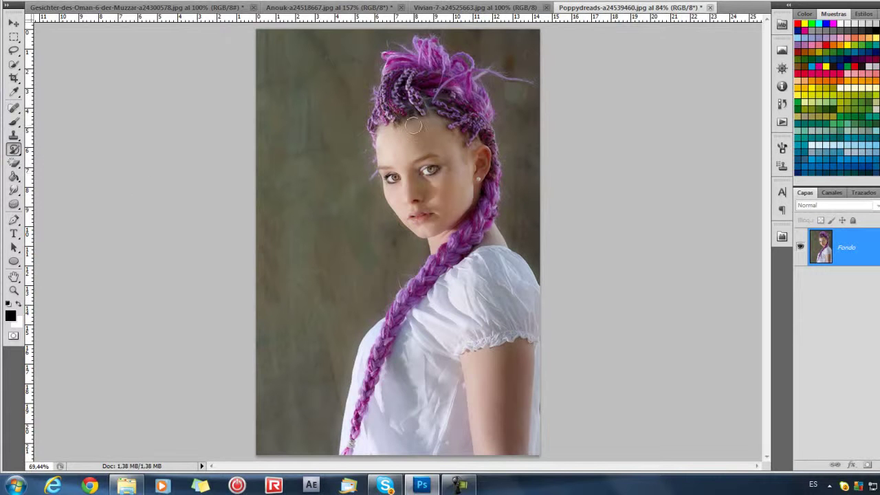
pyautogui.scroll(-1, 429, 127)
pyautogui.scroll(5, 428, 126)
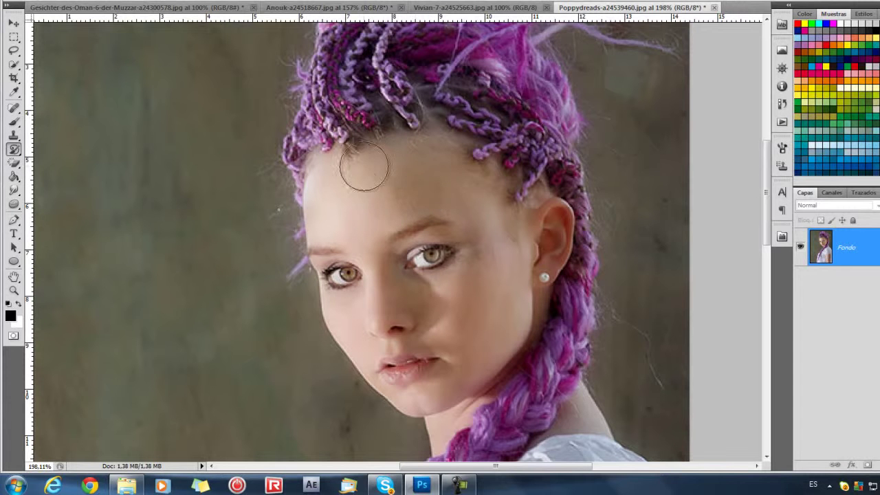
pyautogui.click(424, 184)
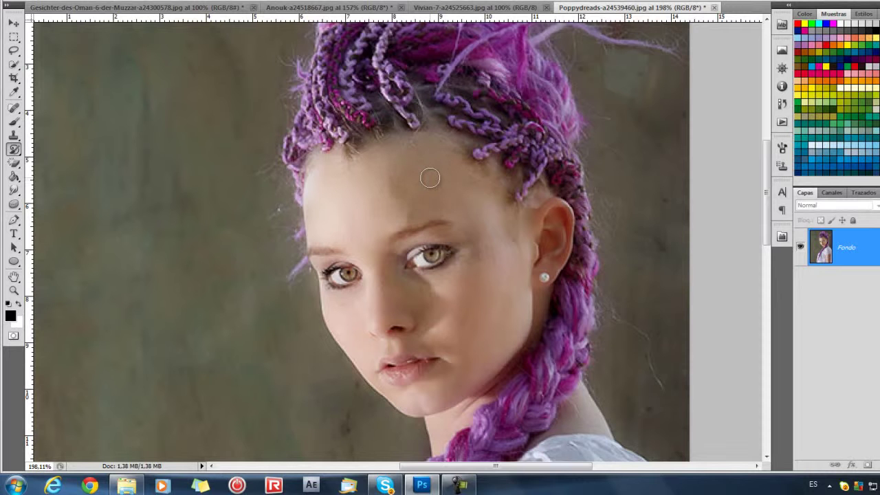
pyautogui.click(543, 277)
pyautogui.moveTo(512, 283)
pyautogui.mouseDown()
pyautogui.moveTo(505, 286)
pyautogui.moveTo(493, 246)
pyautogui.mouseUp()
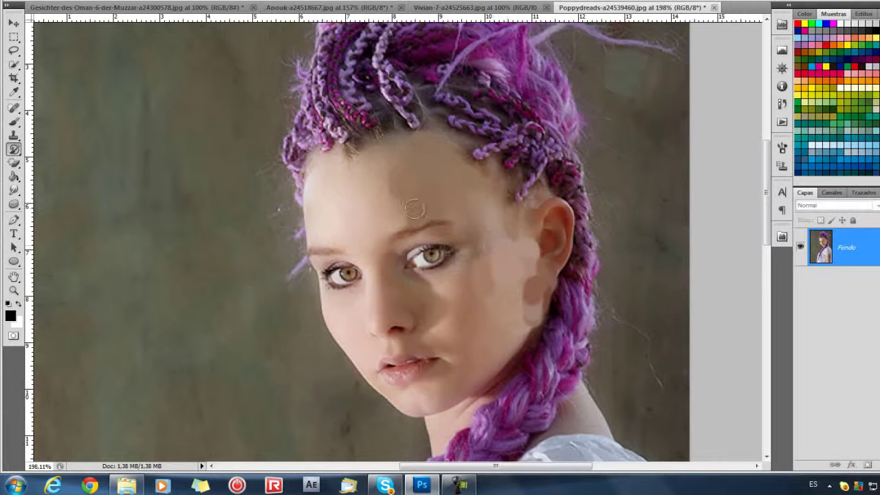
pyautogui.click(470, 215)
pyautogui.moveTo(384, 211); pyautogui.dragTo(397, 207)
# Paint over the braided hair, the ear and the braid beside the neck with the Art History Brush
pyautogui.moveTo(547, 140)
pyautogui.mouseDown()
pyautogui.moveTo(506, 85)
pyautogui.moveTo(468, 108)
pyautogui.moveTo(457, 84)
pyautogui.moveTo(463, 50)
pyautogui.moveTo(442, 44)
pyautogui.moveTo(489, 50)
pyautogui.moveTo(383, 40)
pyautogui.moveTo(334, 83)
pyautogui.moveTo(336, 105)
pyautogui.moveTo(382, 94)
pyautogui.moveTo(523, 127)
pyautogui.moveTo(500, 141)
pyautogui.moveTo(573, 186)
pyautogui.moveTo(583, 219)
pyautogui.moveTo(572, 273)
pyautogui.moveTo(588, 264)
pyautogui.moveTo(576, 331)
pyautogui.moveTo(586, 352)
pyautogui.moveTo(501, 443)
pyautogui.moveTo(467, 450)
pyautogui.mouseUp()
pyautogui.moveTo(508, 330)
pyautogui.mouseDown()
pyautogui.moveTo(503, 309)
pyautogui.moveTo(460, 328)
pyautogui.moveTo(472, 316)
pyautogui.moveTo(498, 334)
pyautogui.moveTo(493, 338)
pyautogui.moveTo(414, 192)
pyautogui.moveTo(378, 186)
pyautogui.moveTo(392, 186)
pyautogui.moveTo(339, 202)
pyautogui.moveTo(365, 214)
pyautogui.mouseUp()
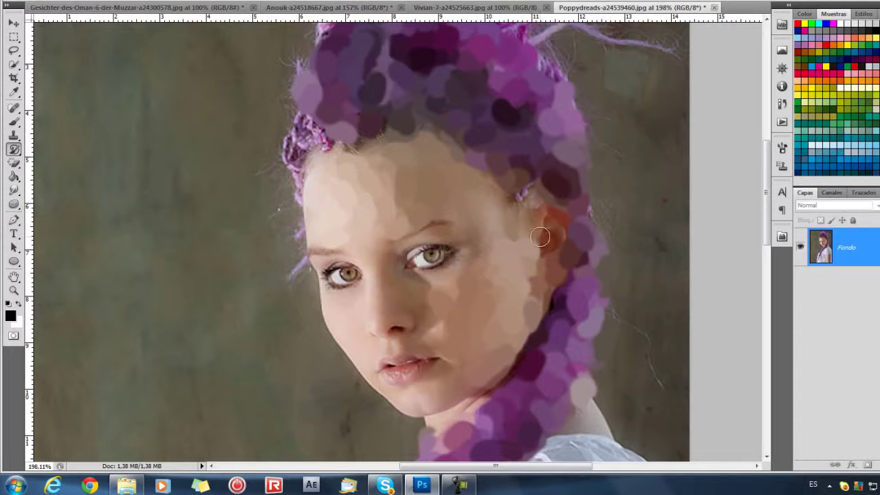
pyautogui.click(491, 275)
pyautogui.moveTo(539, 252)
pyautogui.mouseDown()
pyautogui.moveTo(549, 249)
pyautogui.moveTo(539, 270)
pyautogui.mouseUp()
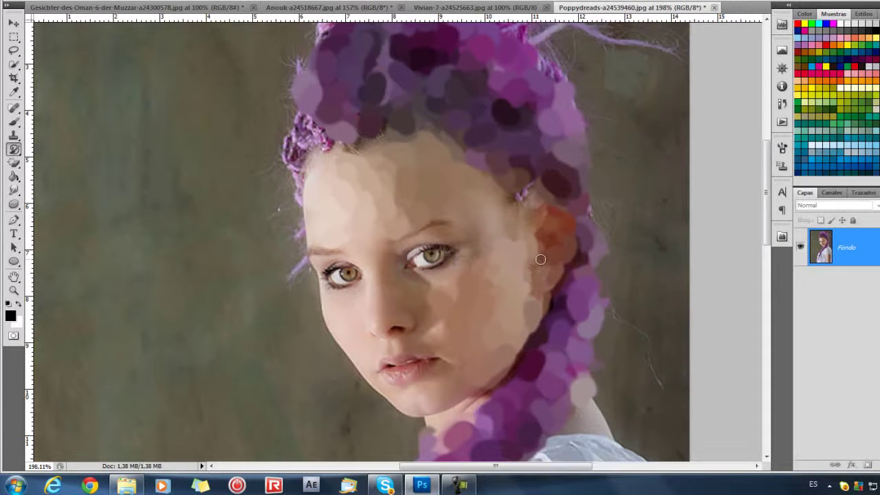
# Paint over both eyes, the nose, the lips and the edge of the cheek with a smaller Art History Brush
pyautogui.click(426, 258)
pyautogui.click(431, 257)
pyautogui.click(432, 257)
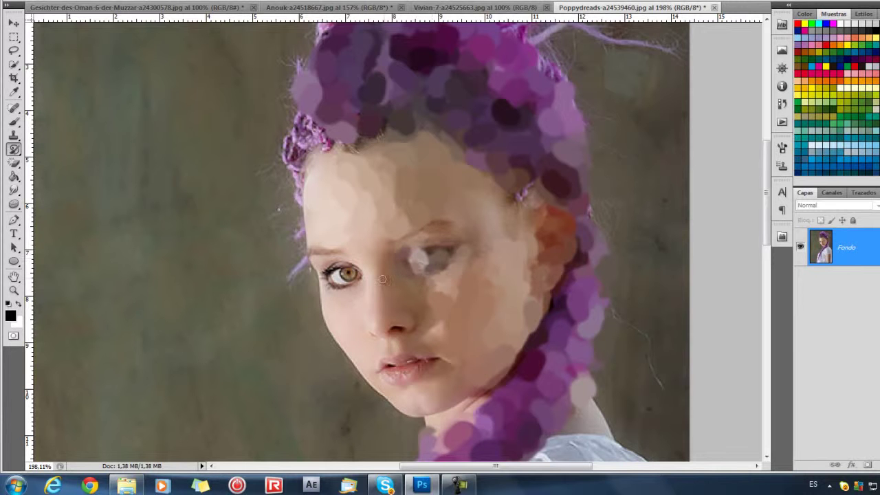
pyautogui.click(350, 276)
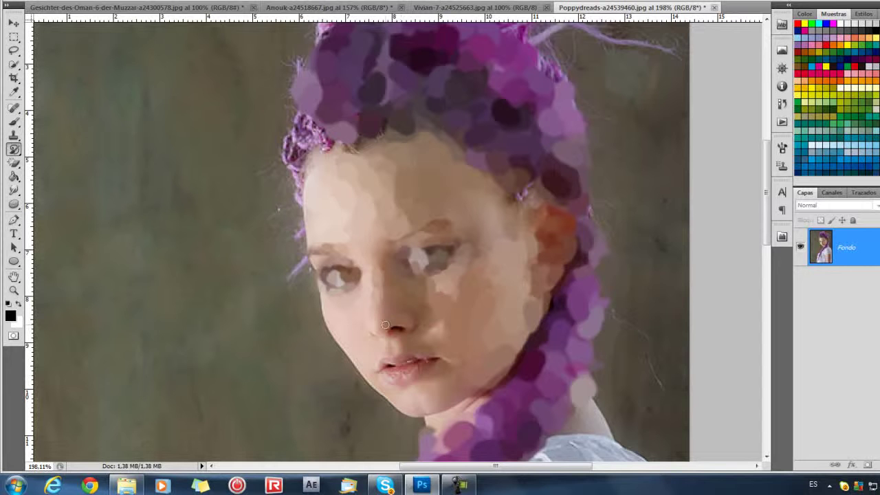
pyautogui.moveTo(385, 325); pyautogui.dragTo(406, 369)
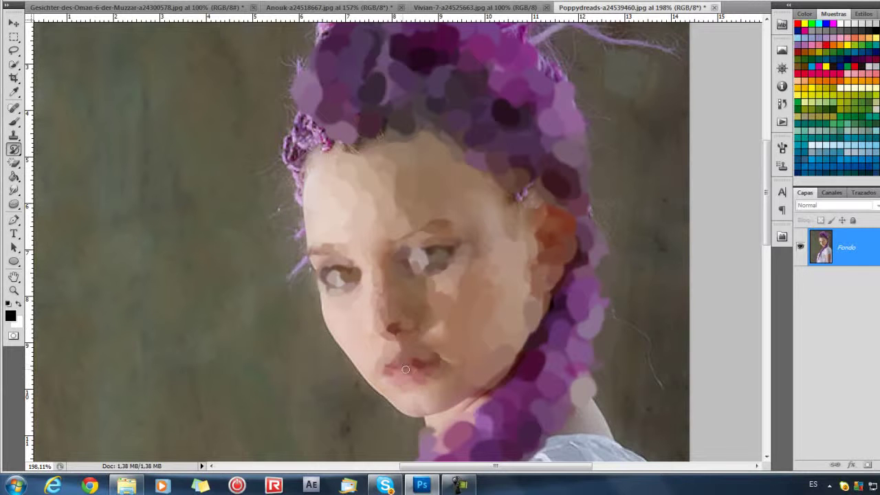
pyautogui.moveTo(336, 314); pyautogui.dragTo(344, 330)
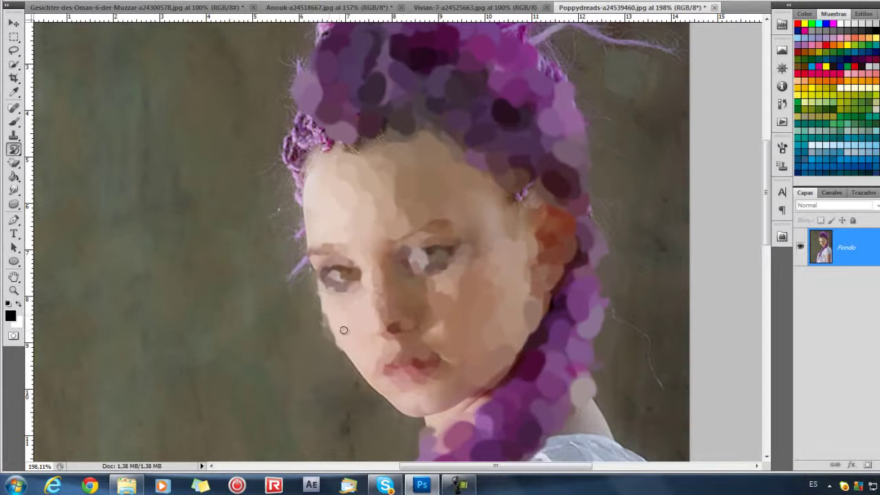
# Paint along the jaw, chin and outer forehead edge and over the blouse's shoulder with the small Art History Brush
pyautogui.rightClick(359, 330)
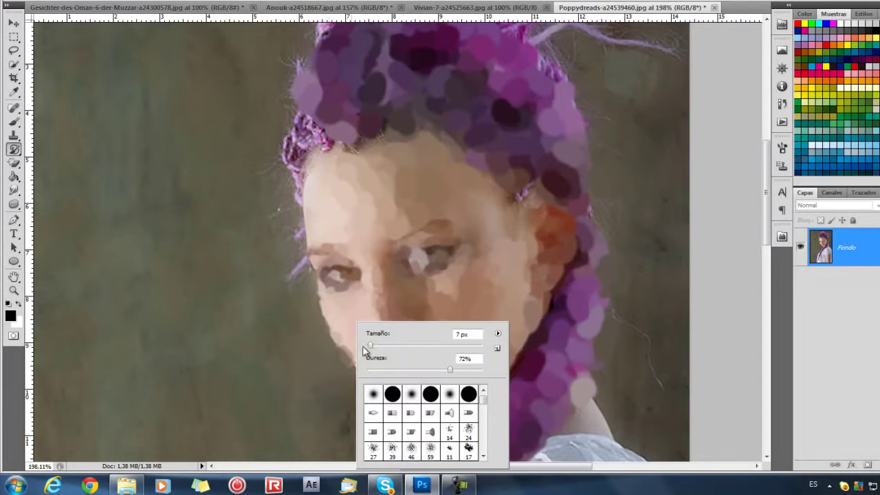
pyautogui.click(510, 305)
pyautogui.rightClick(432, 392)
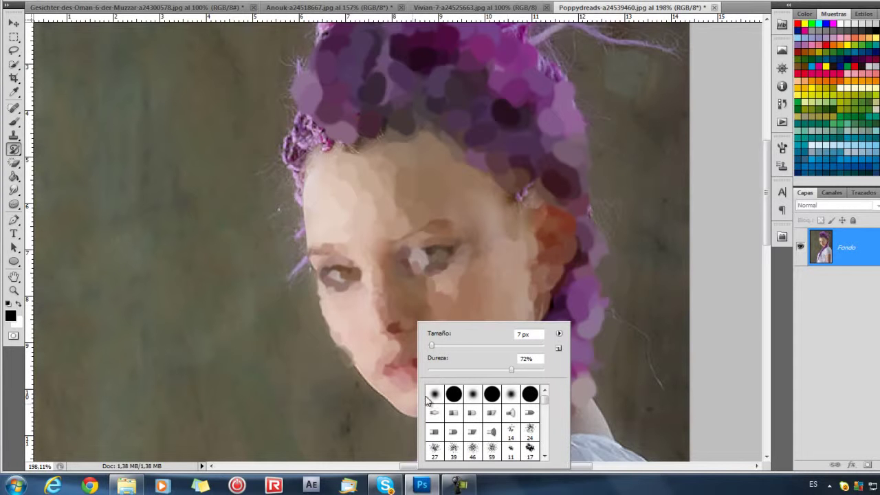
pyautogui.click(415, 401)
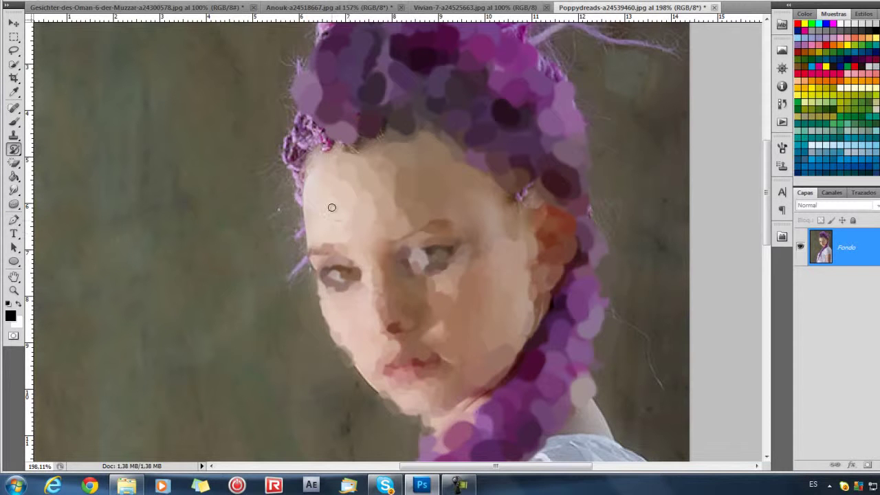
pyautogui.moveTo(305, 196); pyautogui.dragTo(295, 216)
# Paint over the hair on top of the head, the loose strands and the remaining braids beside the forehead
pyautogui.scroll(-1, 613, 378)
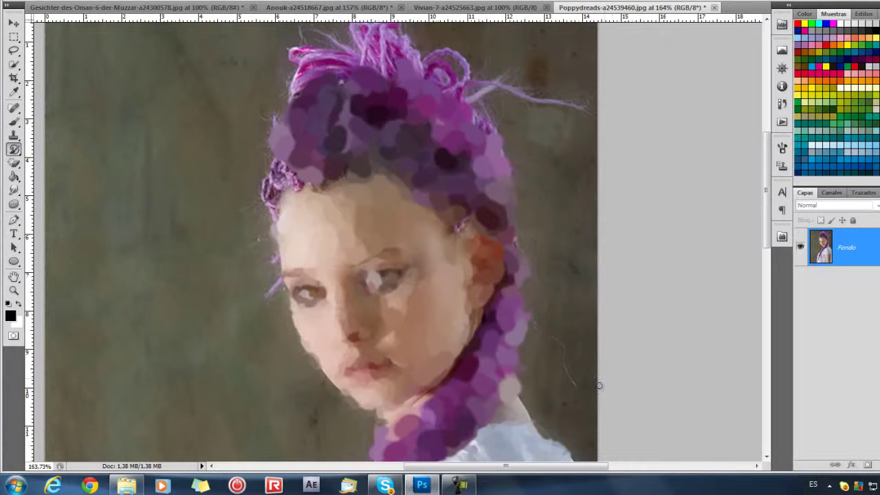
pyautogui.hscroll(-3, 479, 394)
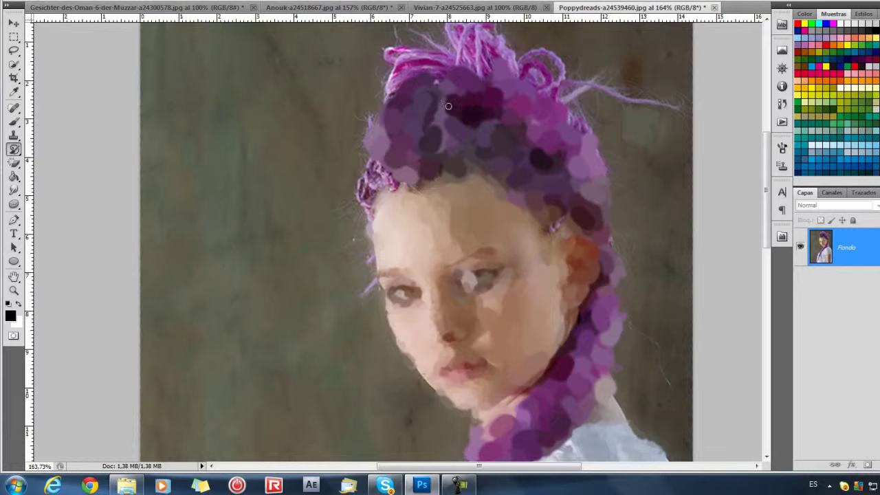
pyautogui.moveTo(561, 67)
pyautogui.mouseDown()
pyautogui.moveTo(526, 62)
pyautogui.moveTo(486, 39)
pyautogui.moveTo(445, 41)
pyautogui.moveTo(465, 34)
pyautogui.moveTo(466, 51)
pyautogui.moveTo(442, 50)
pyautogui.moveTo(396, 70)
pyautogui.mouseUp()
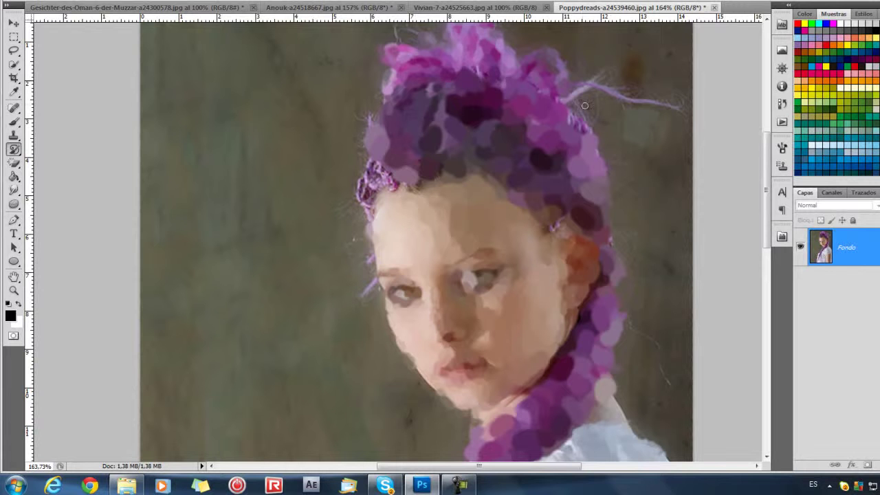
pyautogui.moveTo(572, 97)
pyautogui.mouseDown()
pyautogui.moveTo(620, 98)
pyautogui.moveTo(658, 114)
pyautogui.mouseUp()
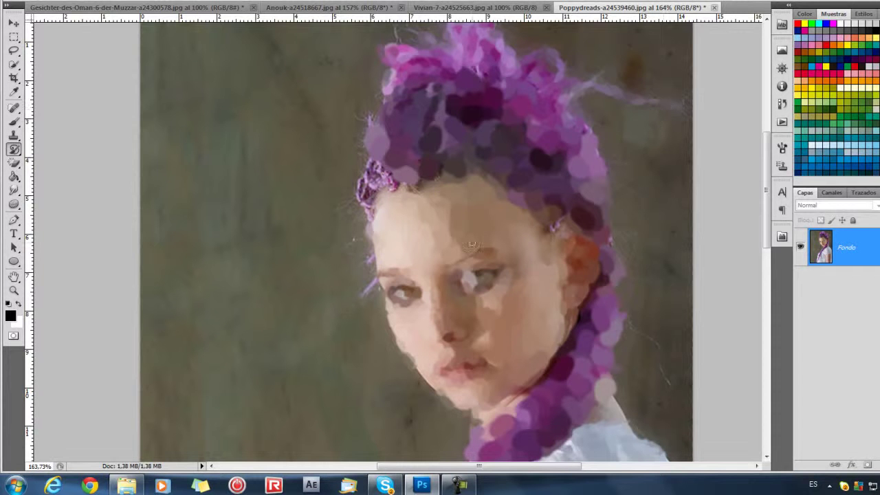
pyautogui.moveTo(372, 177); pyautogui.dragTo(363, 204)
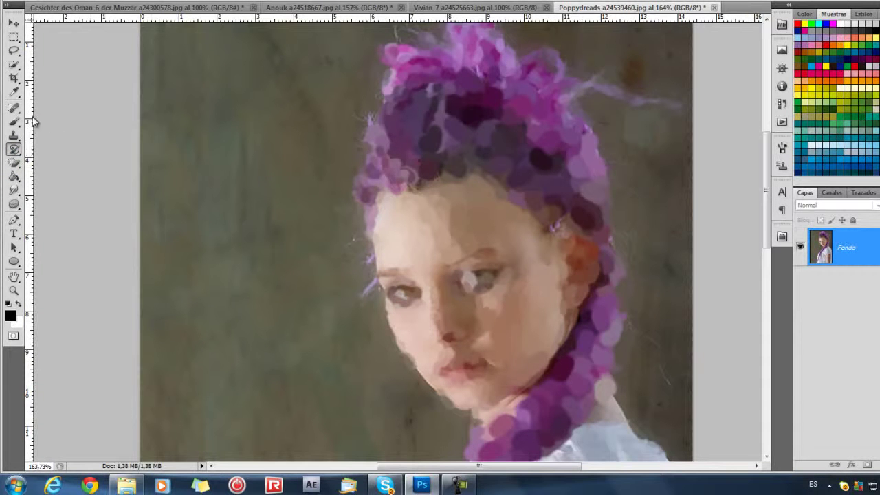
# Paint a short vertical black stroke on the background beside the face with the regular Brush
pyautogui.click(13, 121)
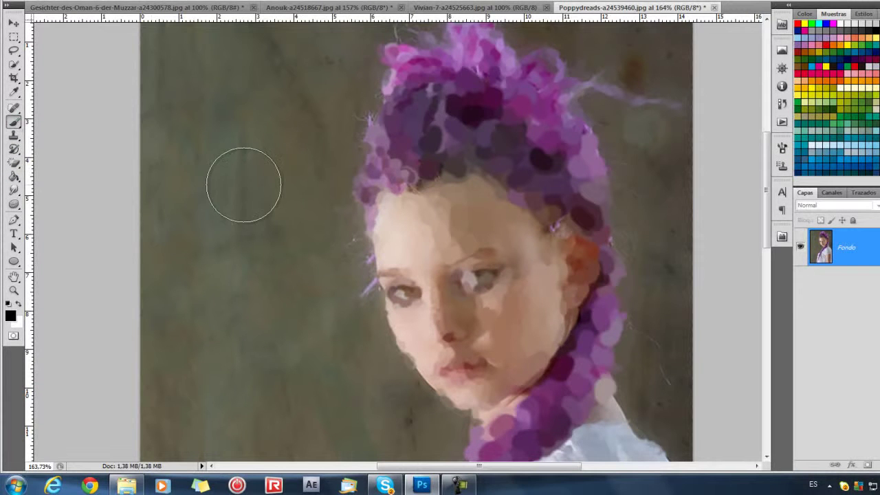
pyautogui.moveTo(244, 183); pyautogui.dragTo(242, 242)
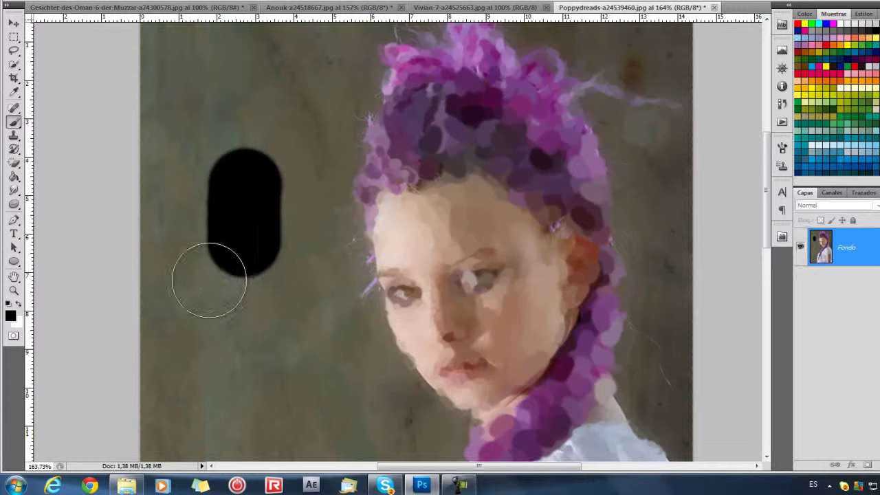
# Paint over the whole black stroke on the background beside the face with the Art History Brush to restore that area
pyautogui.click(13, 148)
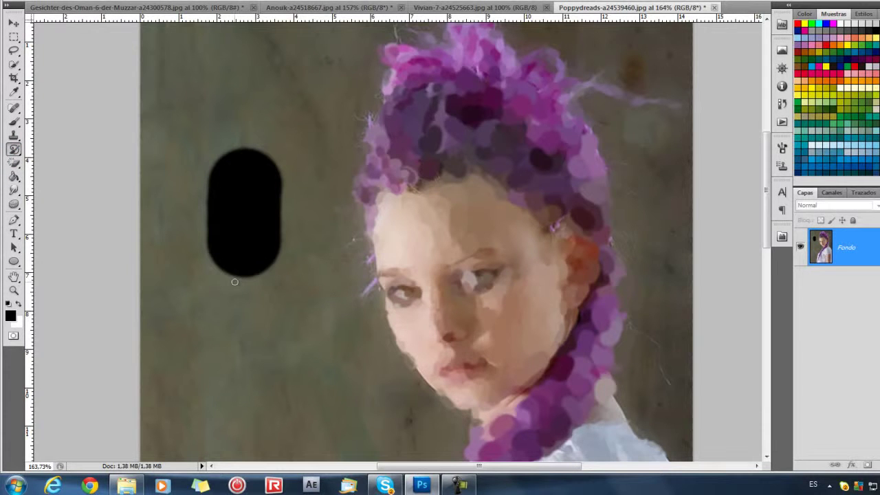
pyautogui.moveTo(245, 285)
pyautogui.mouseDown()
pyautogui.moveTo(277, 266)
pyautogui.moveTo(257, 269)
pyautogui.moveTo(265, 256)
pyautogui.moveTo(258, 194)
pyautogui.moveTo(268, 194)
pyautogui.moveTo(212, 145)
pyautogui.moveTo(223, 272)
pyautogui.mouseUp()
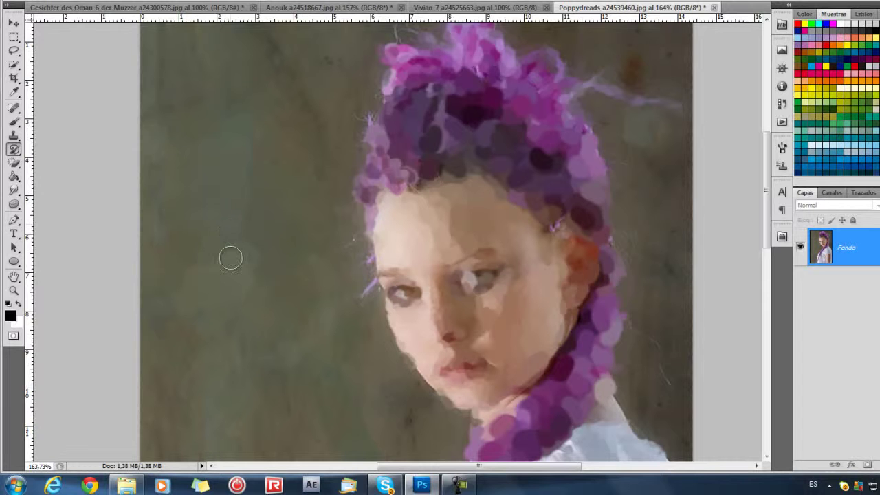
# Switch to the open photo of the laughing woman in the red sweater
pyautogui.click(459, 10)
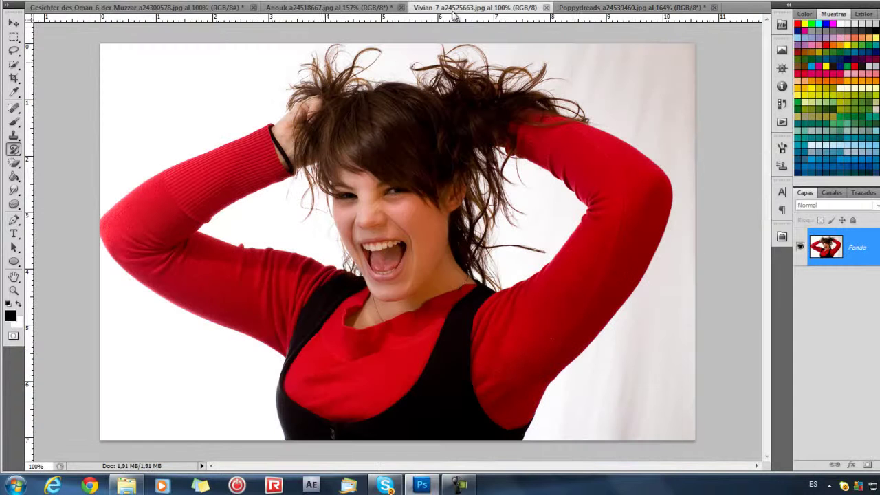
# Try erasing the woman's raised forearm and elbow beside the white background with the regular Eraser, and revert the photo
pyautogui.click(14, 164)
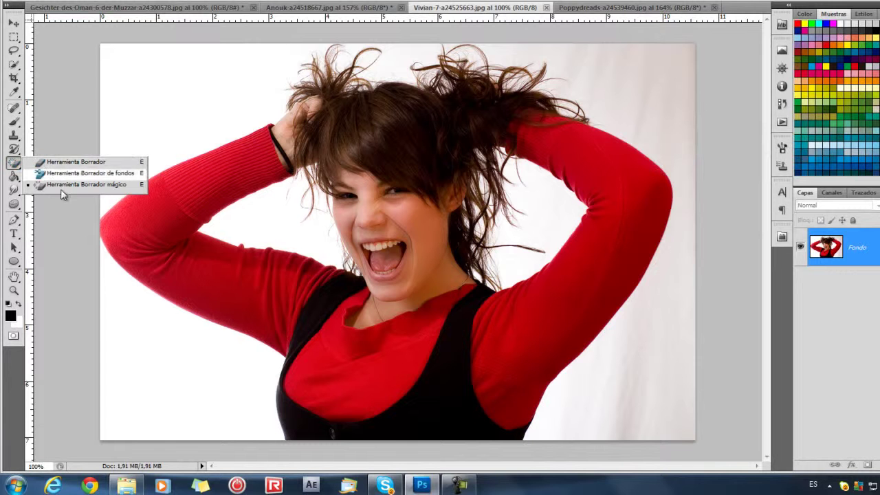
pyautogui.click(70, 164)
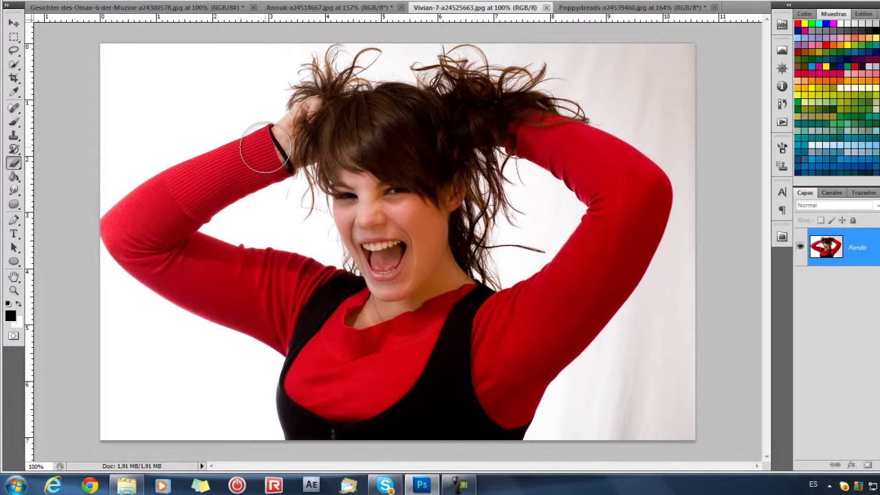
pyautogui.moveTo(255, 148)
pyautogui.mouseDown()
pyautogui.moveTo(206, 176)
pyautogui.moveTo(276, 176)
pyautogui.moveTo(196, 201)
pyautogui.moveTo(164, 196)
pyautogui.moveTo(165, 176)
pyautogui.moveTo(116, 213)
pyautogui.moveTo(163, 178)
pyautogui.moveTo(120, 218)
pyautogui.moveTo(134, 253)
pyautogui.moveTo(186, 188)
pyautogui.moveTo(157, 270)
pyautogui.moveTo(185, 247)
pyautogui.moveTo(144, 277)
pyautogui.moveTo(216, 239)
pyautogui.moveTo(169, 301)
pyautogui.moveTo(215, 259)
pyautogui.moveTo(202, 312)
pyautogui.moveTo(248, 233)
pyautogui.moveTo(227, 291)
pyautogui.moveTo(255, 238)
pyautogui.moveTo(225, 309)
pyautogui.moveTo(238, 280)
pyautogui.moveTo(218, 306)
pyautogui.mouseUp()
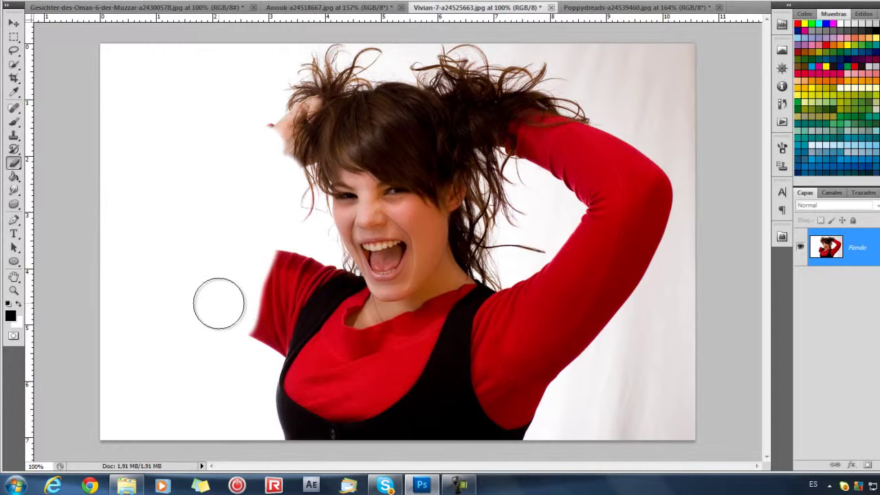
pyautogui.press('F12')
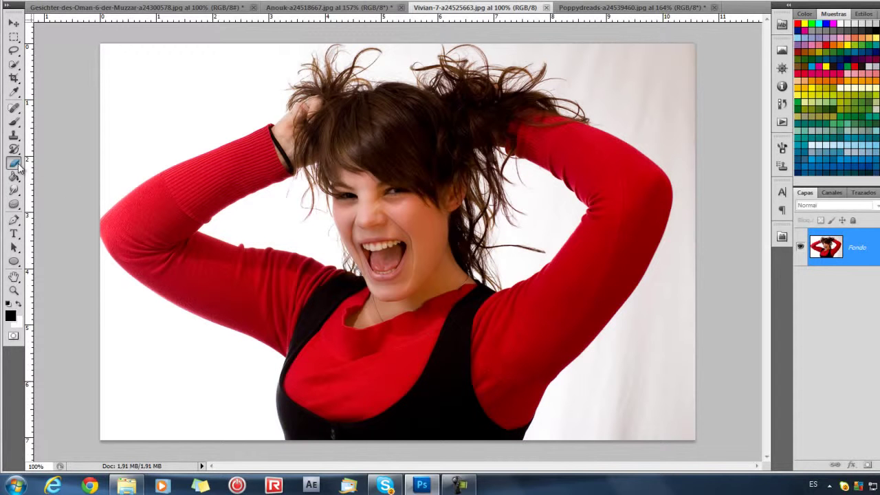
# Select the Background Eraser and set its brush hardness to 36% and spacing to 10%
pyautogui.moveTo(15, 165); pyautogui.dragTo(52, 178)
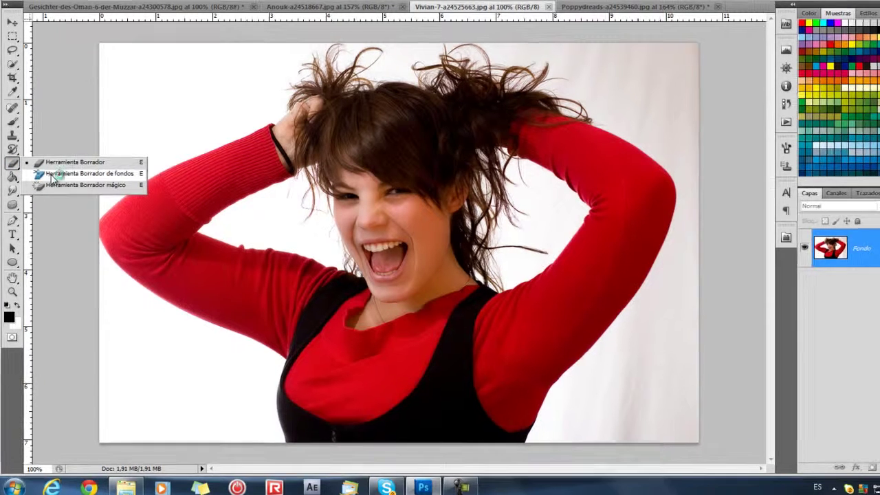
pyautogui.click(53, 176)
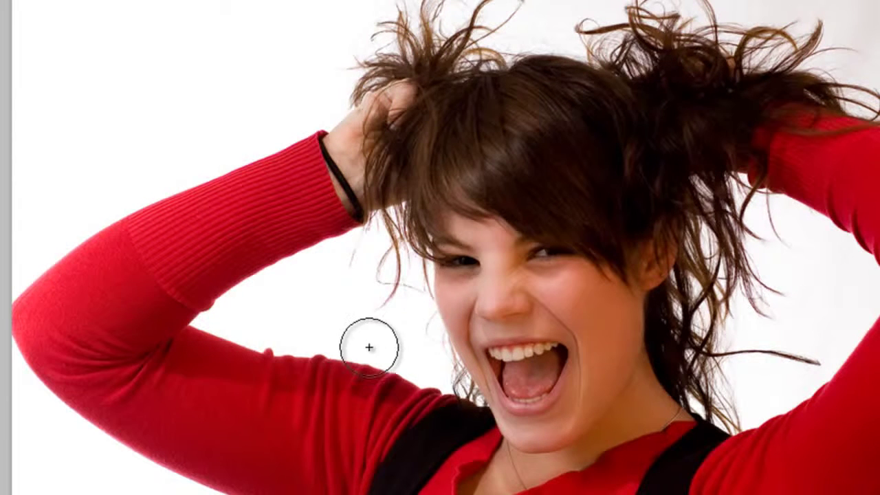
pyautogui.rightClick(369, 336)
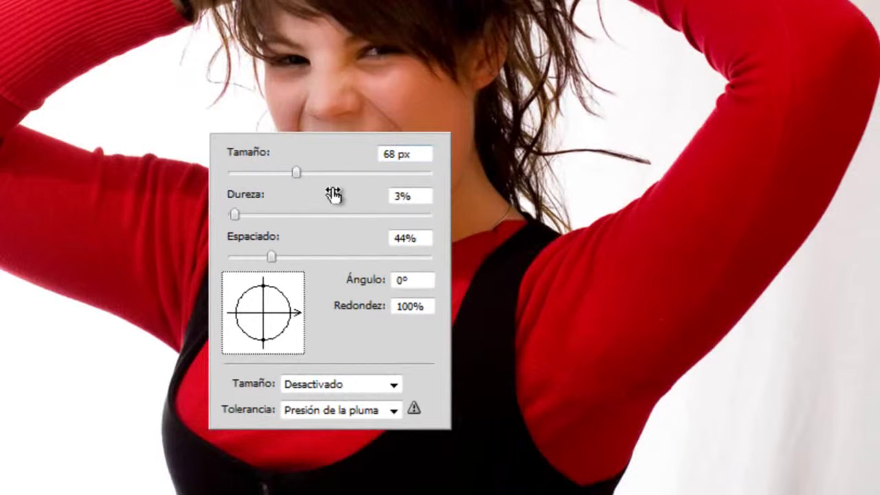
pyautogui.moveTo(238, 216); pyautogui.dragTo(301, 219)
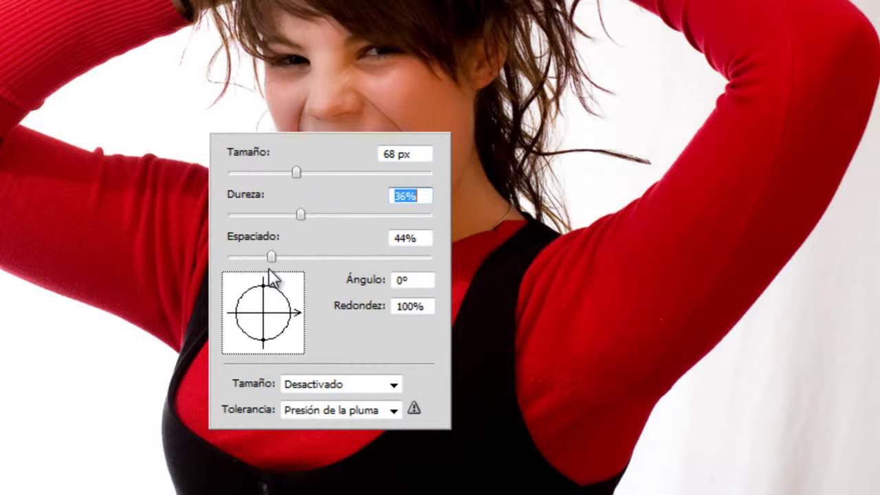
pyautogui.moveTo(273, 259); pyautogui.dragTo(245, 259)
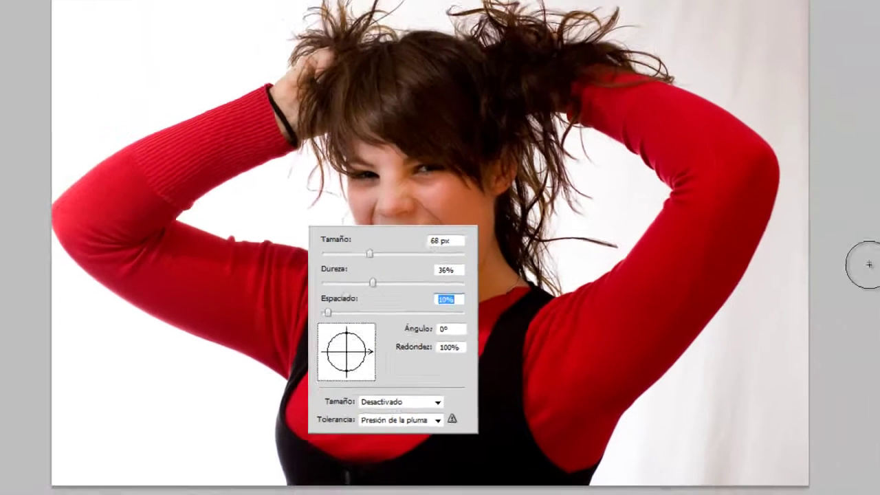
pyautogui.click(822, 292)
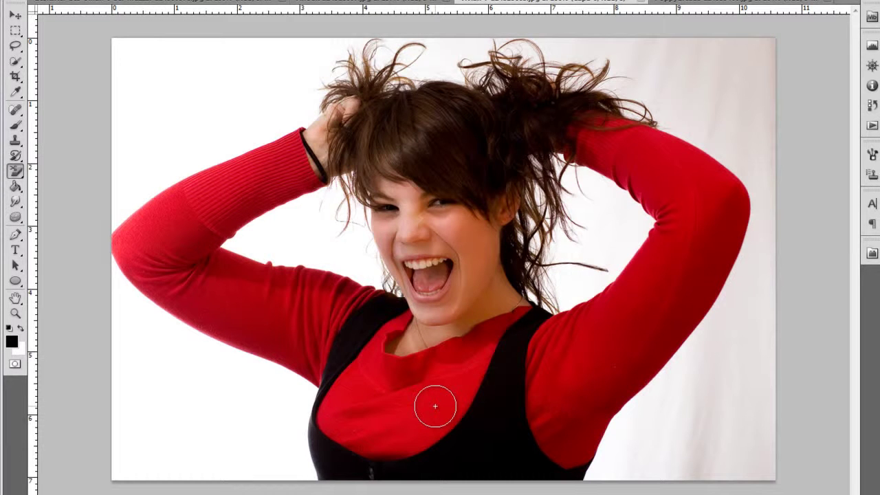
# Try erasing the red sweater on the chest, shoulder and sleeve with the Background Eraser, and revert the photo
pyautogui.click(435, 407)
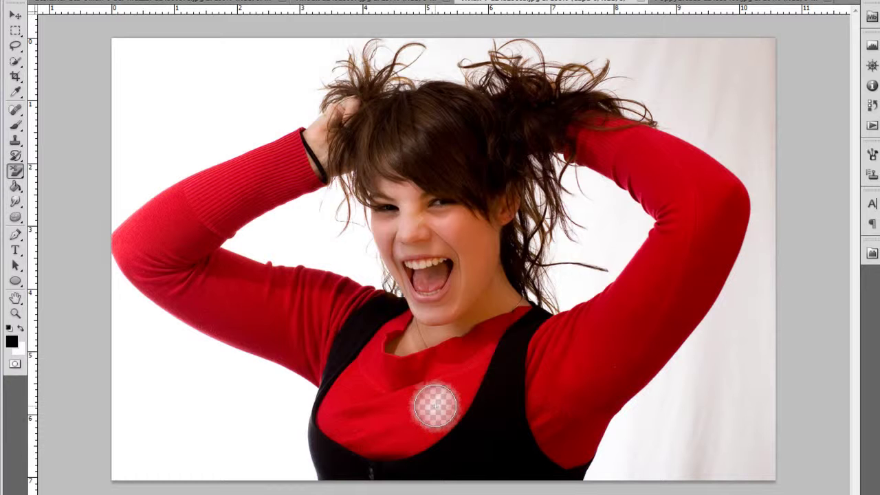
pyautogui.moveTo(435, 406)
pyautogui.mouseDown()
pyautogui.moveTo(470, 373)
pyautogui.moveTo(461, 407)
pyautogui.moveTo(457, 412)
pyautogui.moveTo(500, 341)
pyautogui.moveTo(408, 440)
pyautogui.moveTo(448, 419)
pyautogui.moveTo(407, 447)
pyautogui.moveTo(440, 445)
pyautogui.moveTo(344, 448)
pyautogui.moveTo(372, 450)
pyautogui.moveTo(329, 422)
pyautogui.moveTo(335, 427)
pyautogui.moveTo(367, 361)
pyautogui.moveTo(341, 401)
pyautogui.moveTo(358, 370)
pyautogui.moveTo(311, 401)
pyautogui.moveTo(336, 376)
pyautogui.moveTo(339, 392)
pyautogui.moveTo(347, 381)
pyautogui.moveTo(324, 425)
pyautogui.moveTo(318, 404)
pyautogui.moveTo(318, 425)
pyautogui.moveTo(333, 413)
pyautogui.moveTo(336, 386)
pyautogui.moveTo(338, 413)
pyautogui.moveTo(373, 377)
pyautogui.moveTo(358, 406)
pyautogui.moveTo(418, 365)
pyautogui.moveTo(390, 369)
pyautogui.moveTo(372, 422)
pyautogui.moveTo(427, 386)
pyautogui.moveTo(374, 395)
pyautogui.moveTo(397, 380)
pyautogui.moveTo(375, 397)
pyautogui.moveTo(402, 427)
pyautogui.moveTo(364, 437)
pyautogui.moveTo(395, 441)
pyautogui.moveTo(457, 354)
pyautogui.moveTo(416, 371)
pyautogui.moveTo(380, 342)
pyautogui.moveTo(382, 323)
pyautogui.moveTo(419, 357)
pyautogui.moveTo(473, 342)
pyautogui.mouseUp()
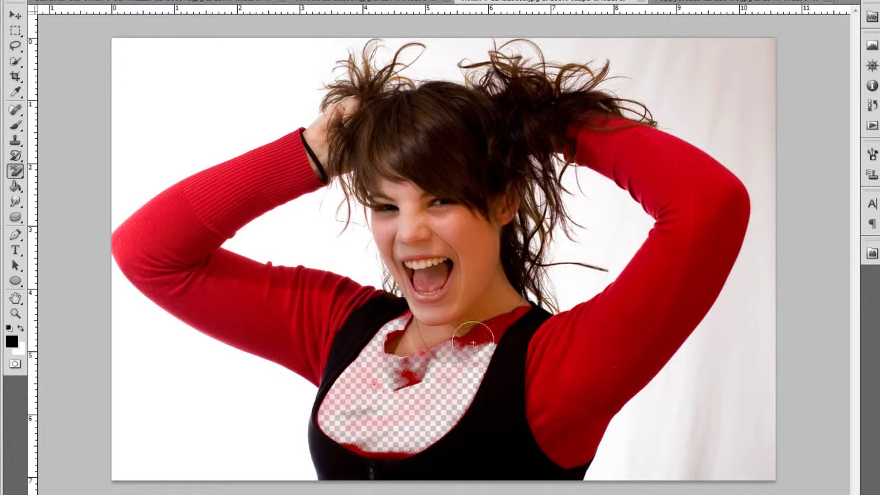
pyautogui.moveTo(543, 314)
pyautogui.mouseDown()
pyautogui.moveTo(591, 361)
pyautogui.moveTo(565, 382)
pyautogui.moveTo(555, 380)
pyautogui.moveTo(574, 333)
pyautogui.moveTo(540, 347)
pyautogui.moveTo(563, 402)
pyautogui.mouseUp()
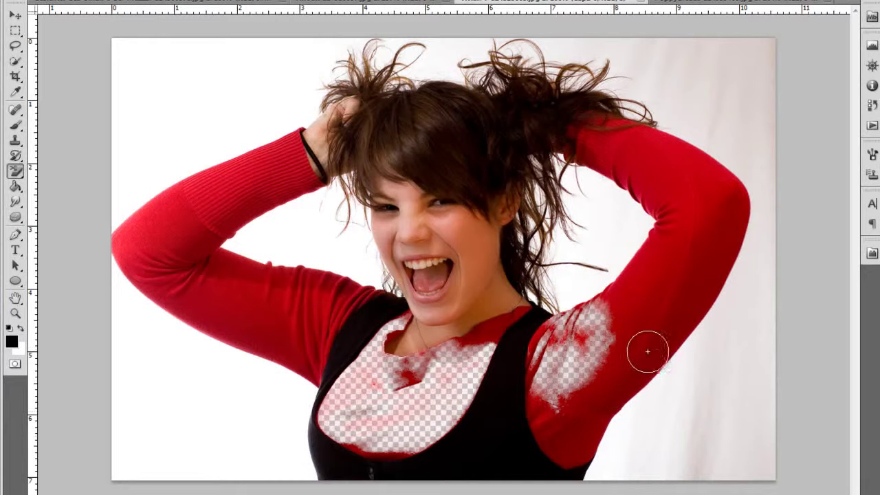
pyautogui.moveTo(711, 217)
pyautogui.mouseDown()
pyautogui.moveTo(666, 157)
pyautogui.moveTo(702, 222)
pyautogui.moveTo(688, 246)
pyautogui.moveTo(685, 222)
pyautogui.moveTo(644, 296)
pyautogui.mouseUp()
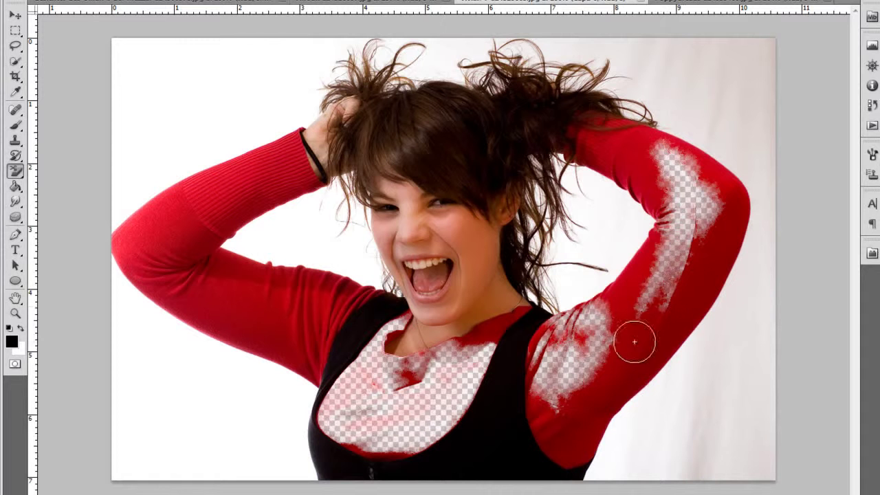
pyautogui.moveTo(634, 341)
pyautogui.mouseDown()
pyautogui.moveTo(550, 352)
pyautogui.moveTo(531, 343)
pyautogui.moveTo(511, 375)
pyautogui.mouseUp()
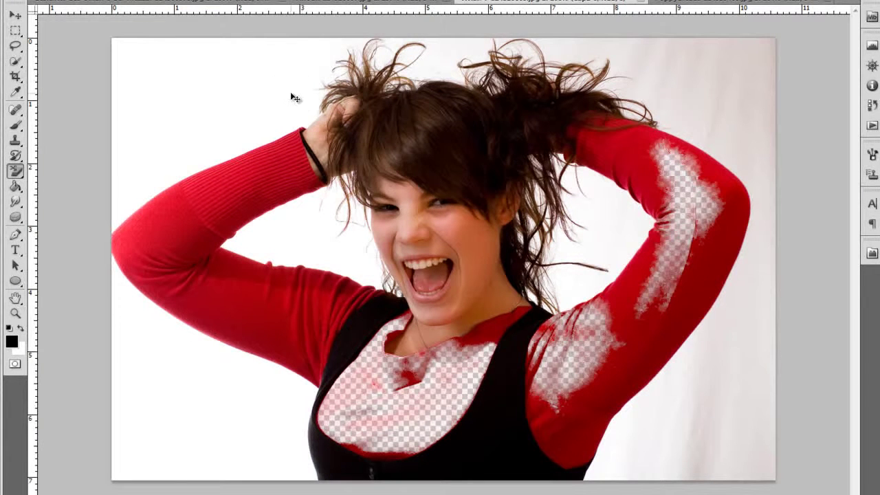
pyautogui.press('F12')
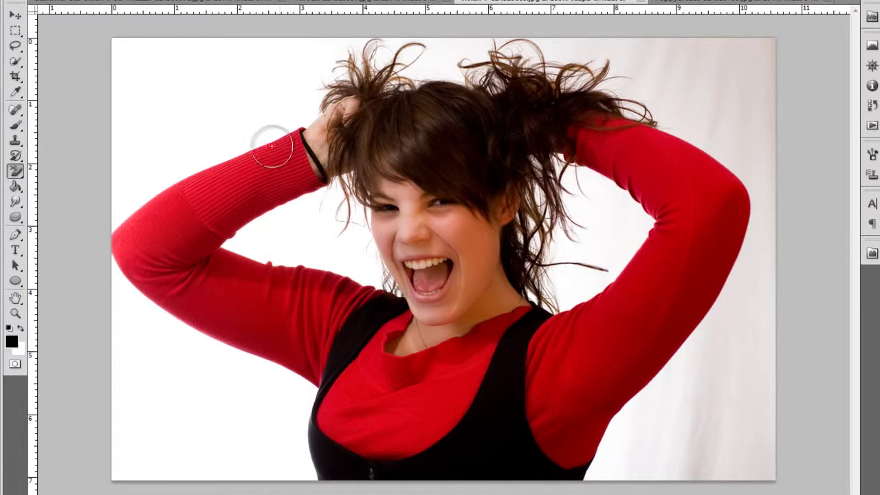
# Erase all the white background areas around the woman, including the gaps between arms and hair, with the Magic Eraser
pyautogui.rightClick(15, 170)
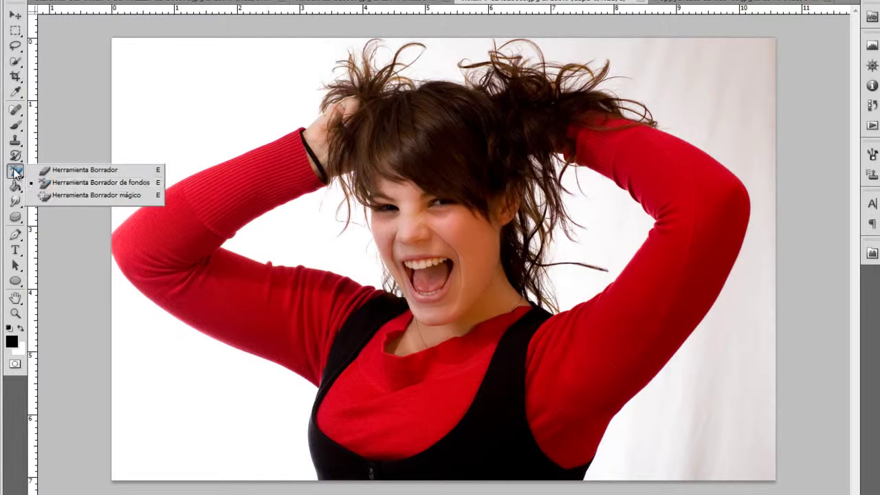
pyautogui.click(94, 196)
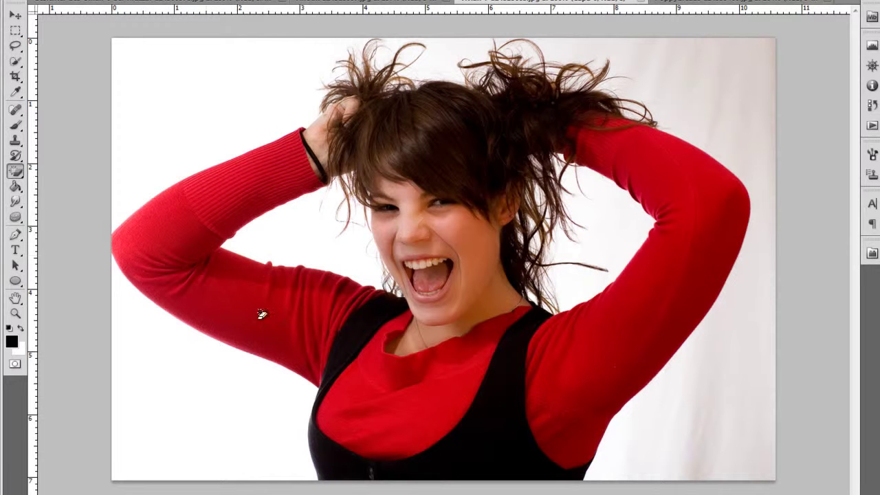
pyautogui.click(210, 401)
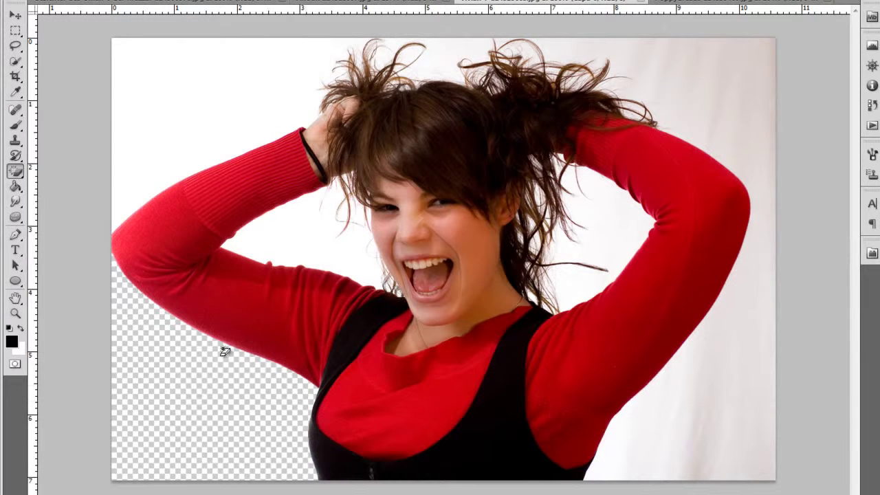
pyautogui.click(185, 117)
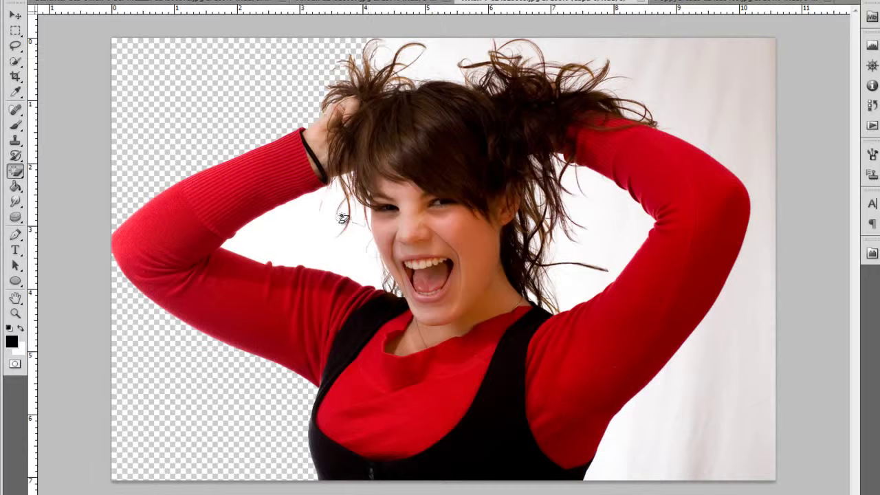
pyautogui.click(315, 244)
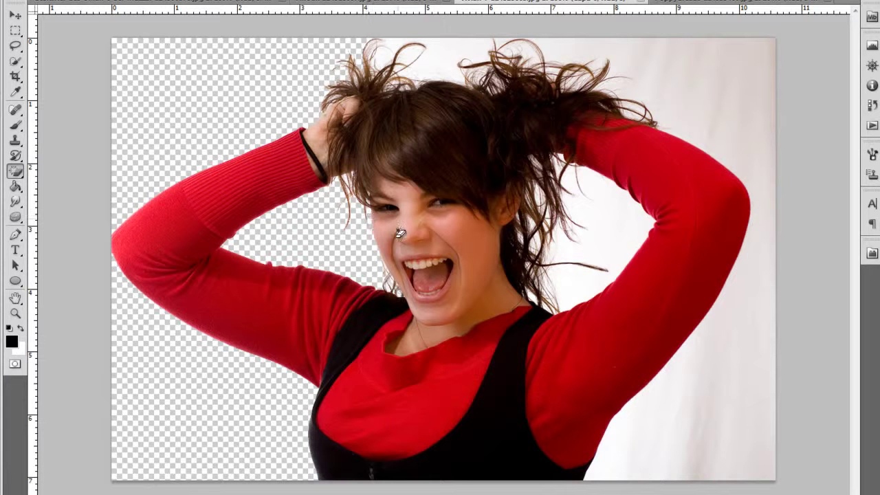
pyautogui.hotkey('ctrl', '-')
pyautogui.hotkey('ctrl', '+')
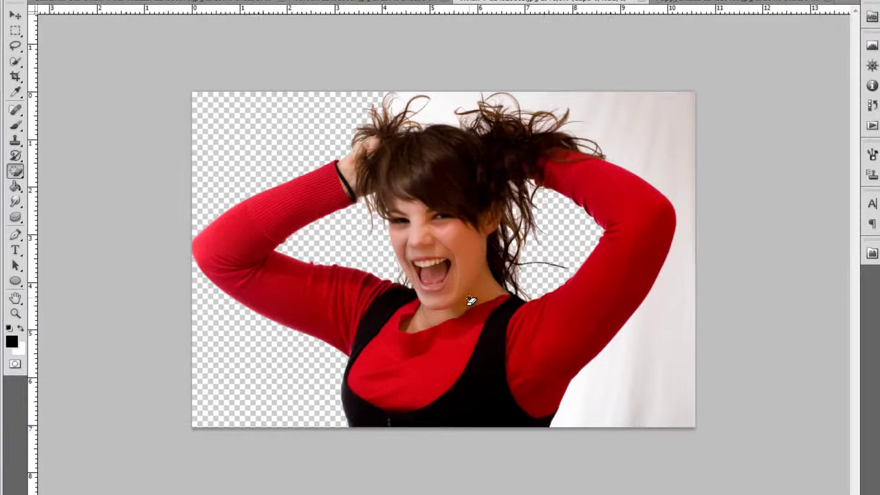
pyautogui.click(468, 301)
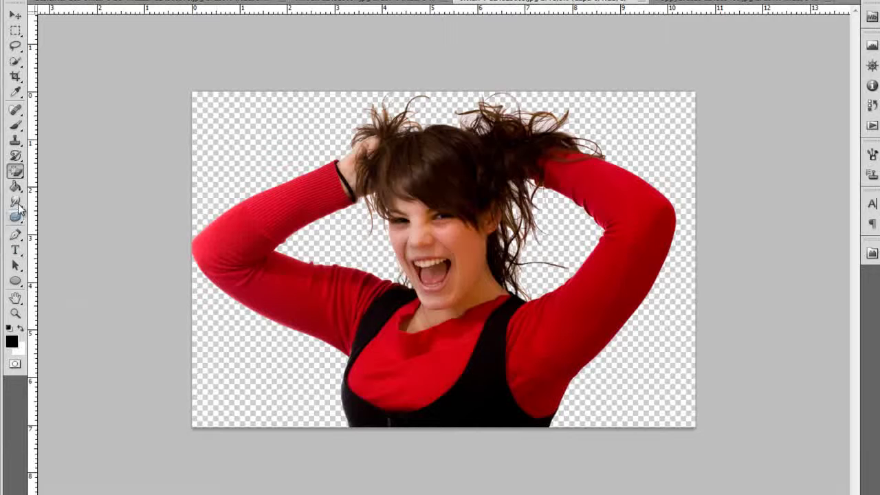
pyautogui.click(16, 173)
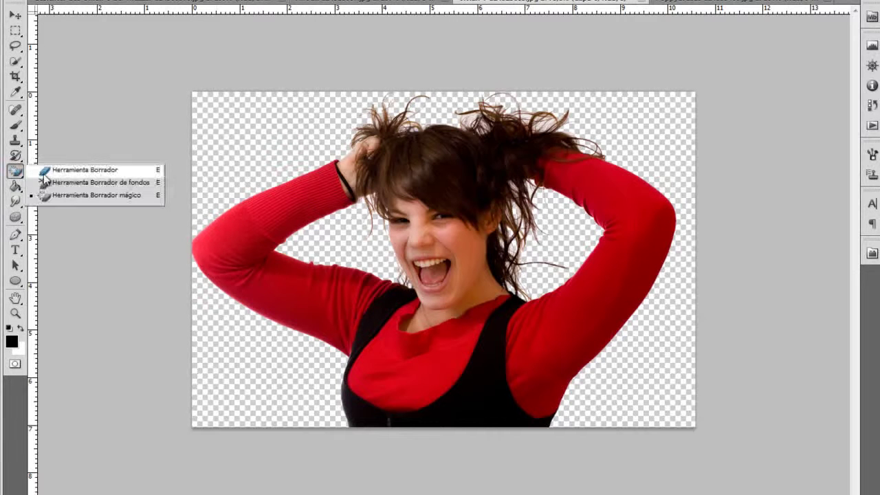
pyautogui.click(16, 157)
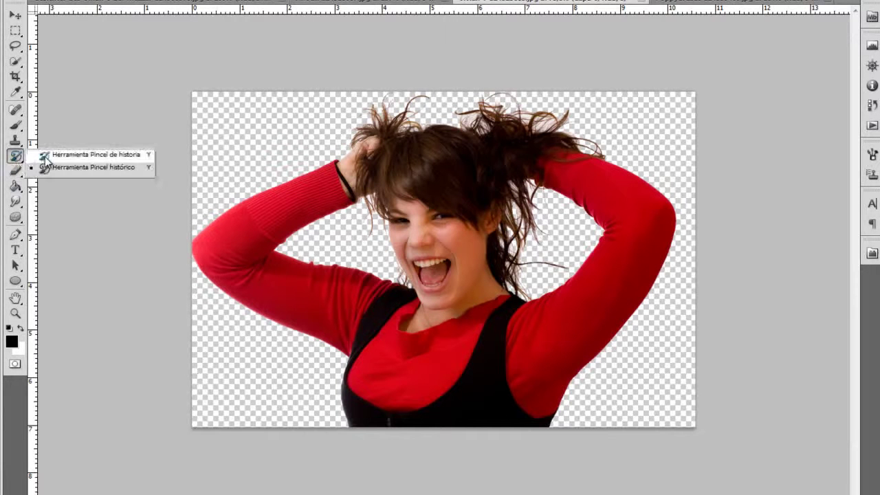
pyautogui.click(44, 156)
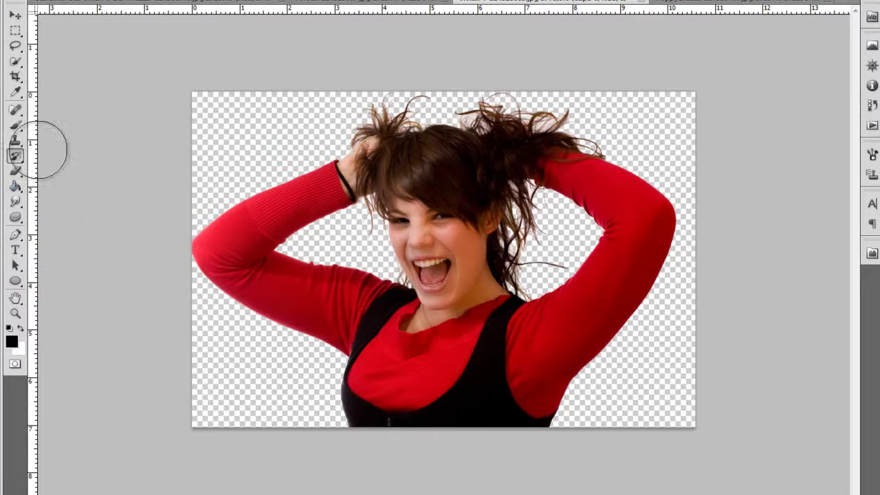
# Create a new 800 x 800 pixel document with a transparent background and fill it with black using the Paint Bucket
pyautogui.click(43, 0)
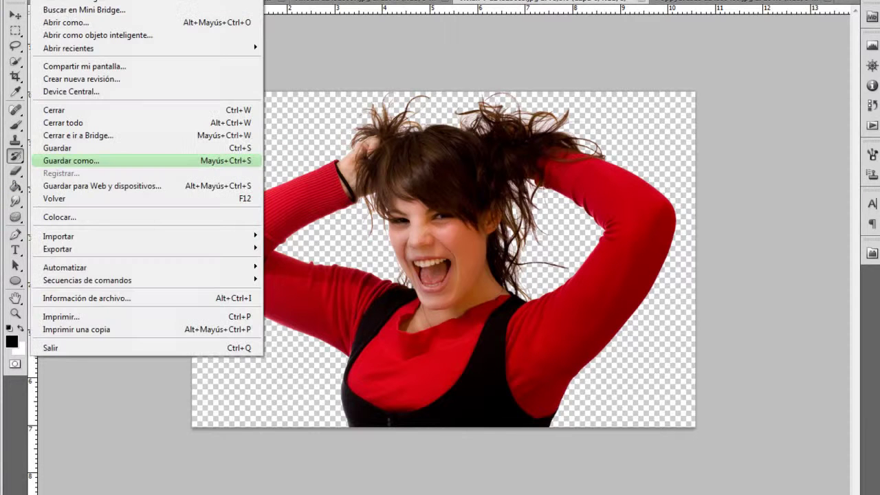
pyautogui.hotkey('ctrl', 'n')
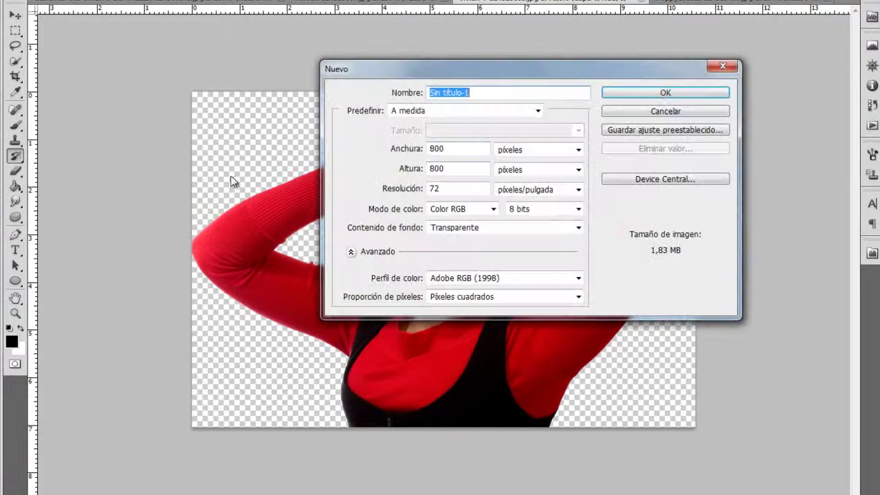
pyautogui.click(665, 92)
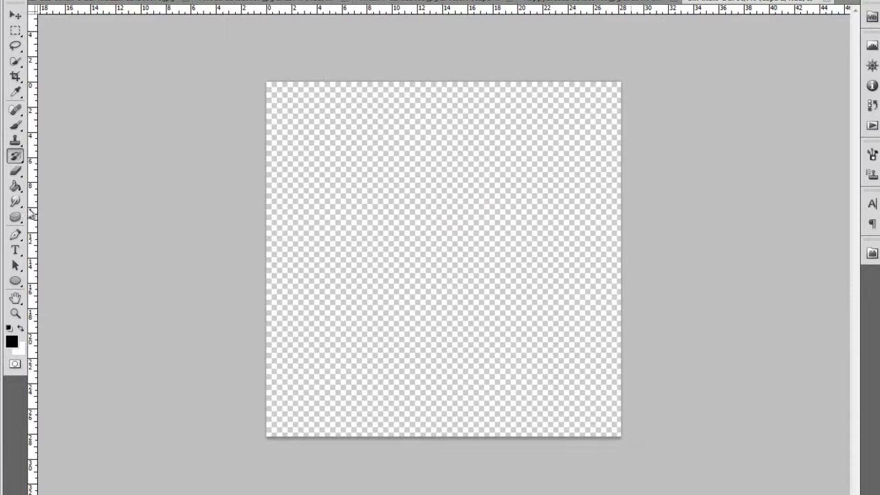
pyautogui.click(15, 187)
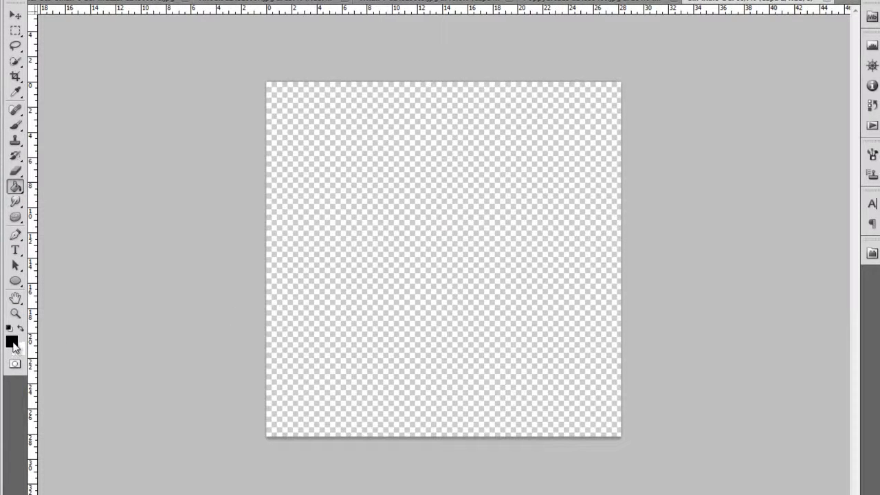
pyautogui.click(342, 182)
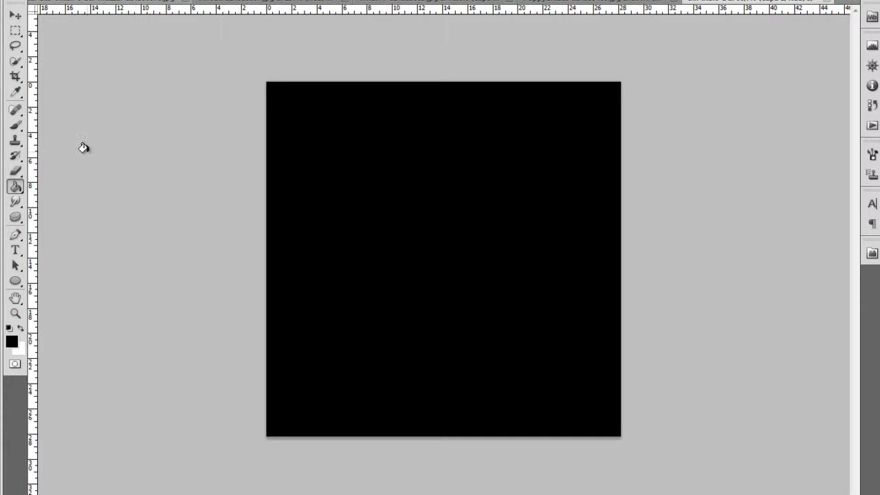
# Draw a tall rectangular marquee selection in the middle of the black canvas and add a new layer above the black one
pyautogui.click(16, 15)
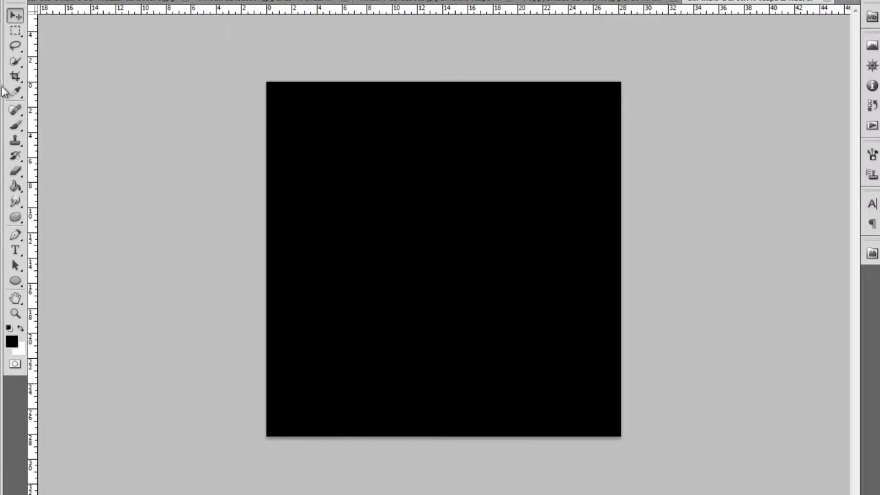
pyautogui.click(14, 33)
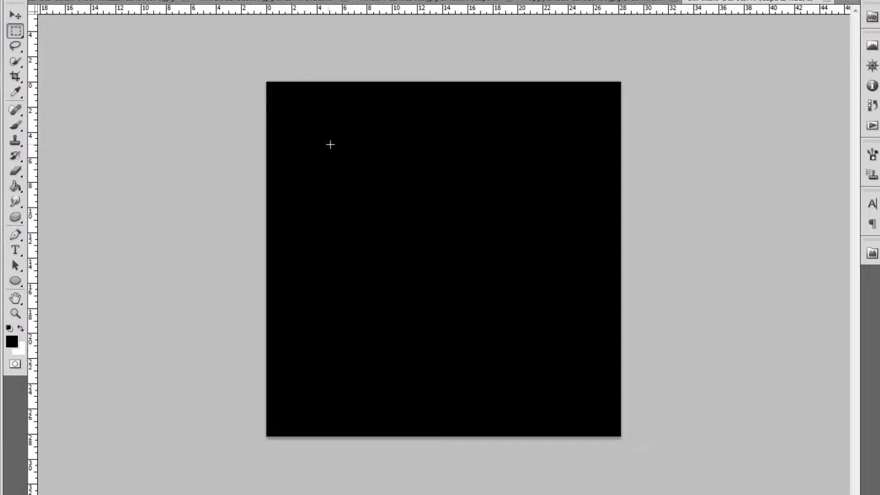
pyautogui.moveTo(361, 130); pyautogui.dragTo(542, 359)
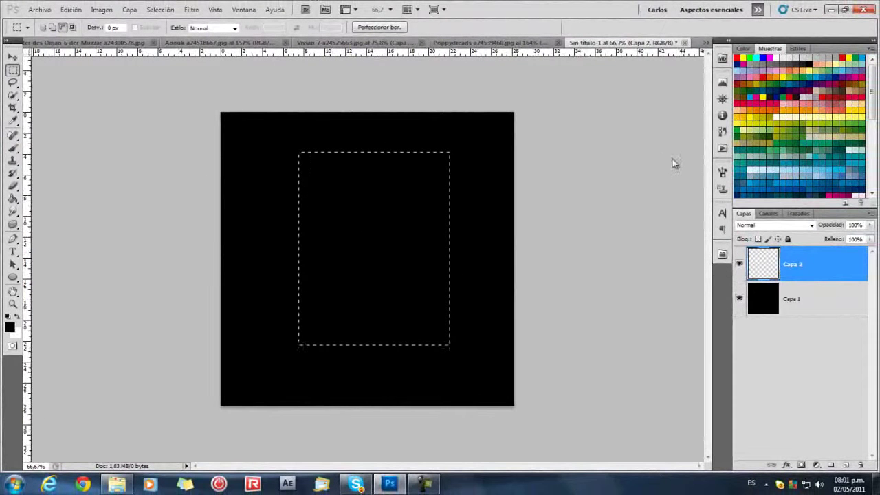
# Set the foreground colour to golden yellow and activate the Paint Bucket for filling the rectangular selection on the new layer
pyautogui.click(856, 110)
pyautogui.click(13, 199)
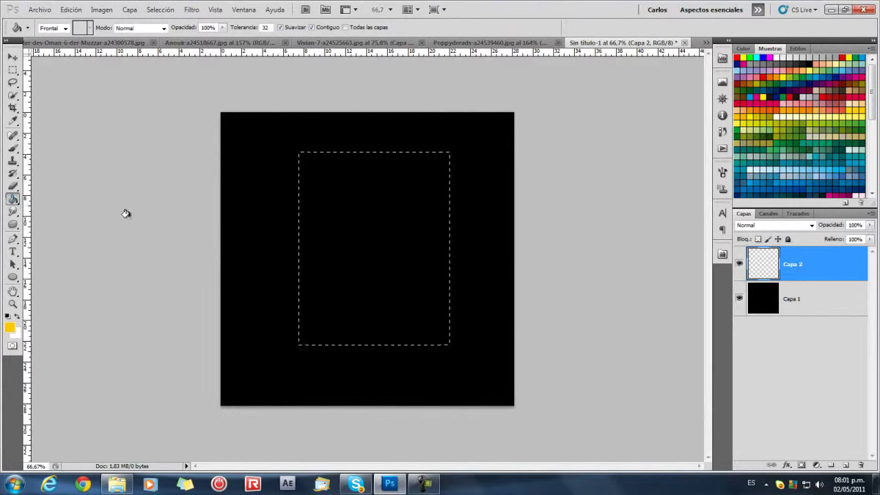